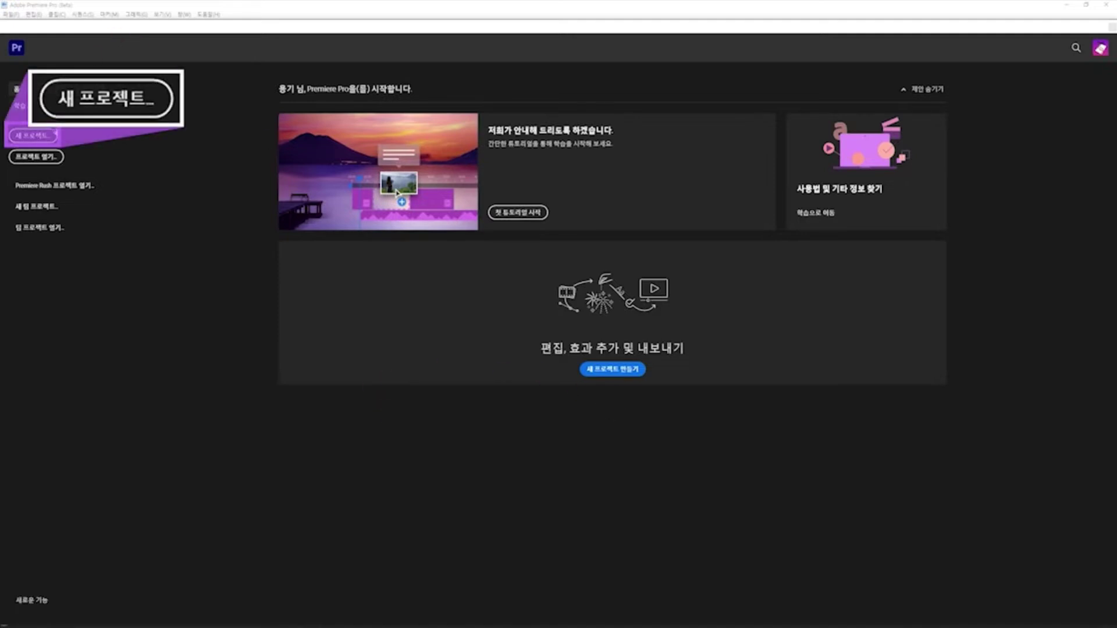
Step: Create a new project named 프리미어 with the renderer set to Mercury playback engine GPU acceleration (CUDA)
click(51, 138)
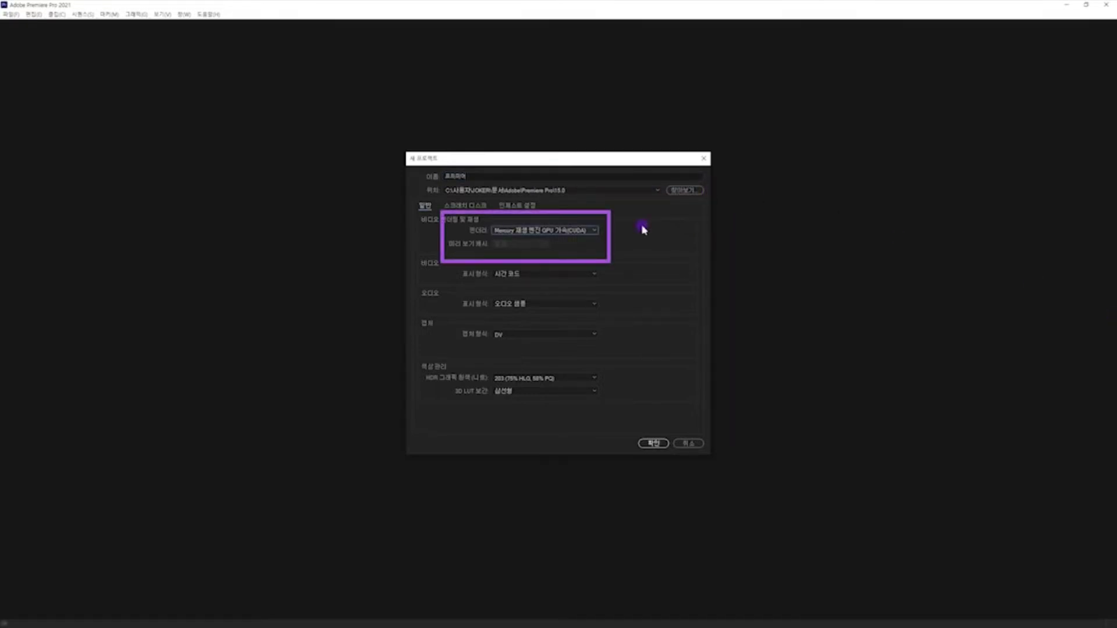
click(585, 230)
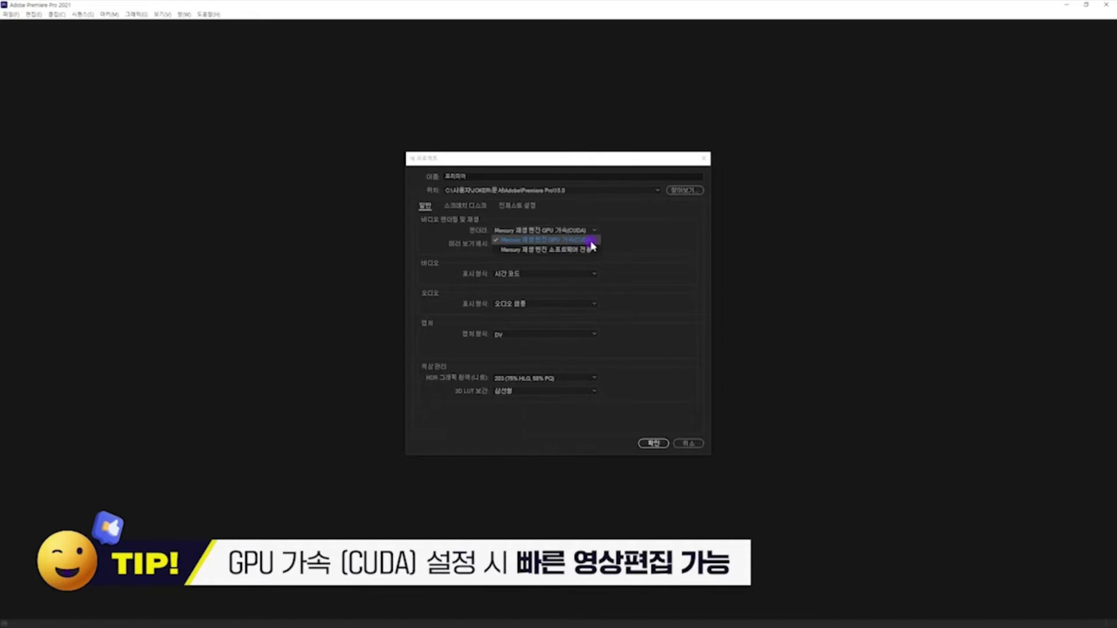
click(591, 241)
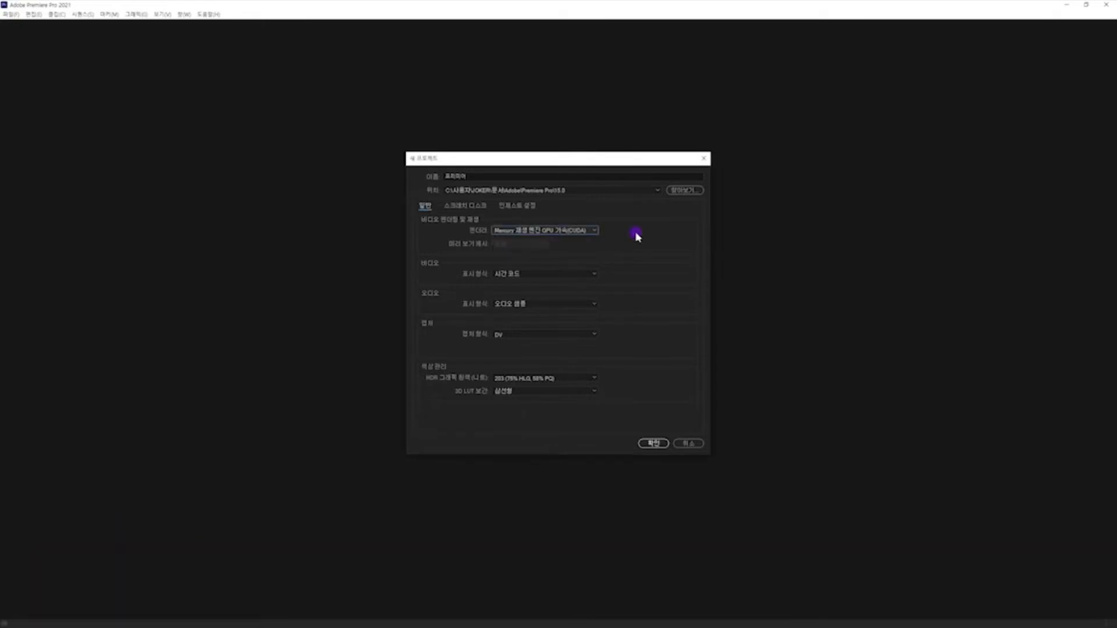
click(654, 443)
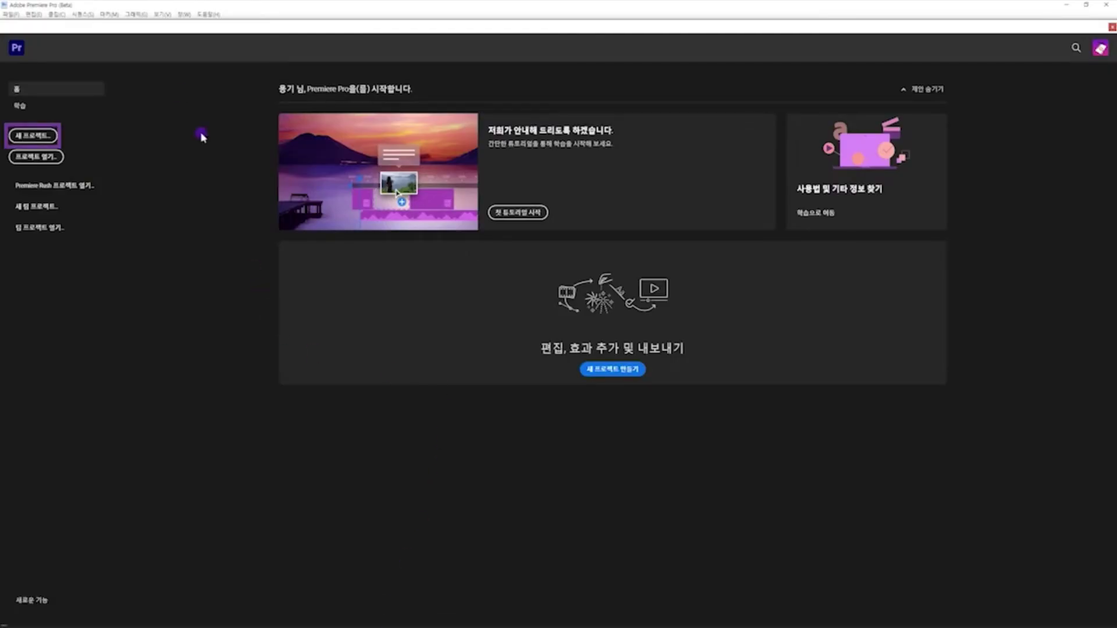
Step: In Premiere Pro (Beta), start a new project and name it 프리미어
click(51, 136)
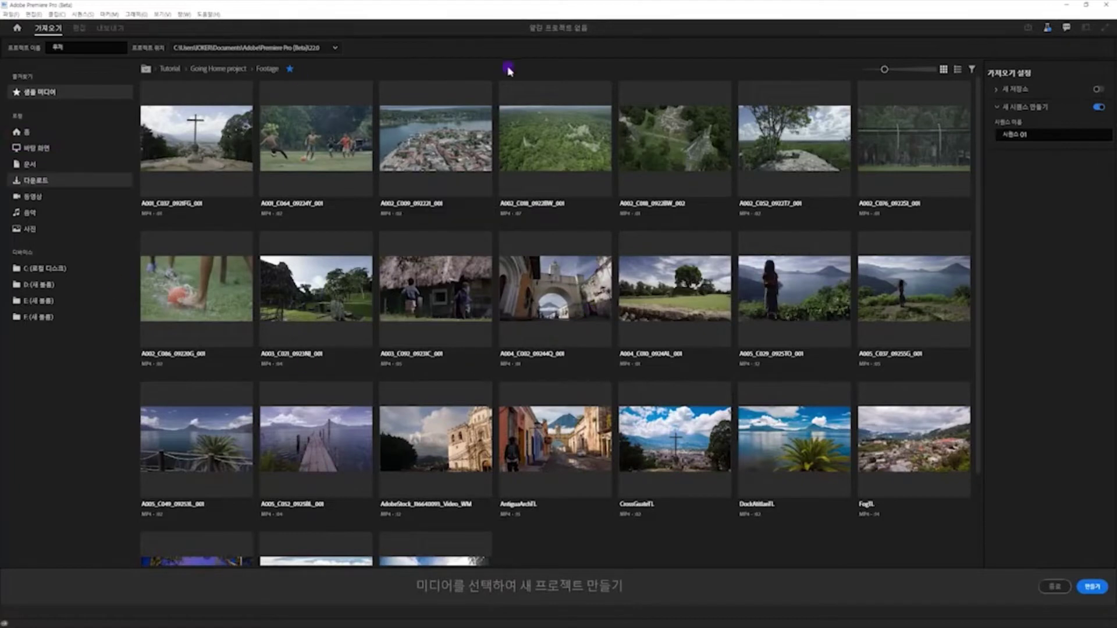
click(74, 45)
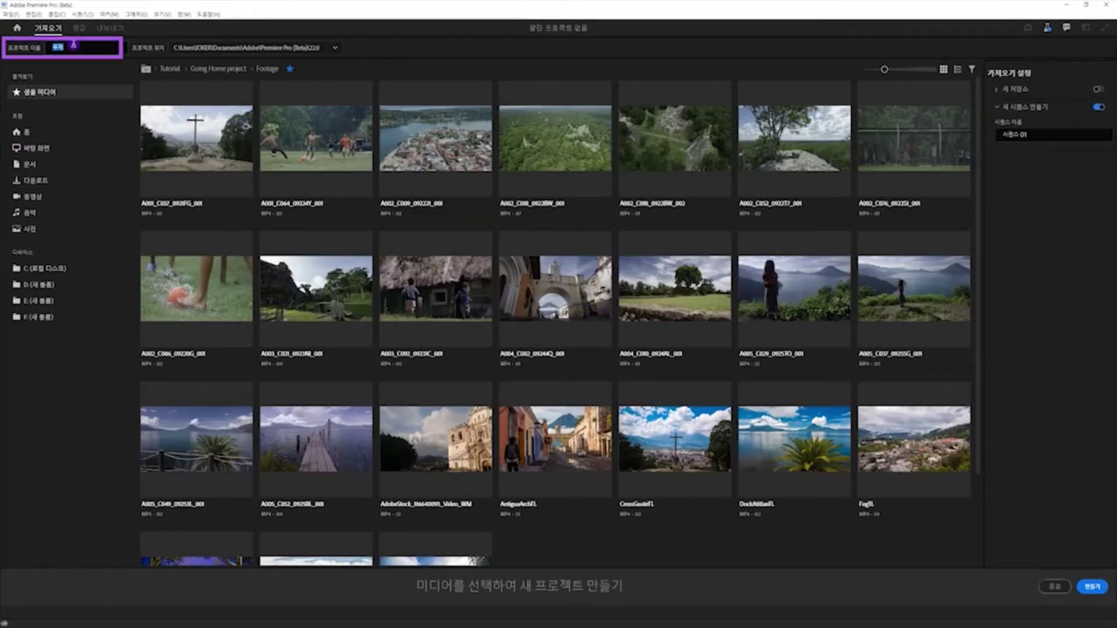
key(End)
key(BackSpace)
key(BackSpace)
text(프로젝트)
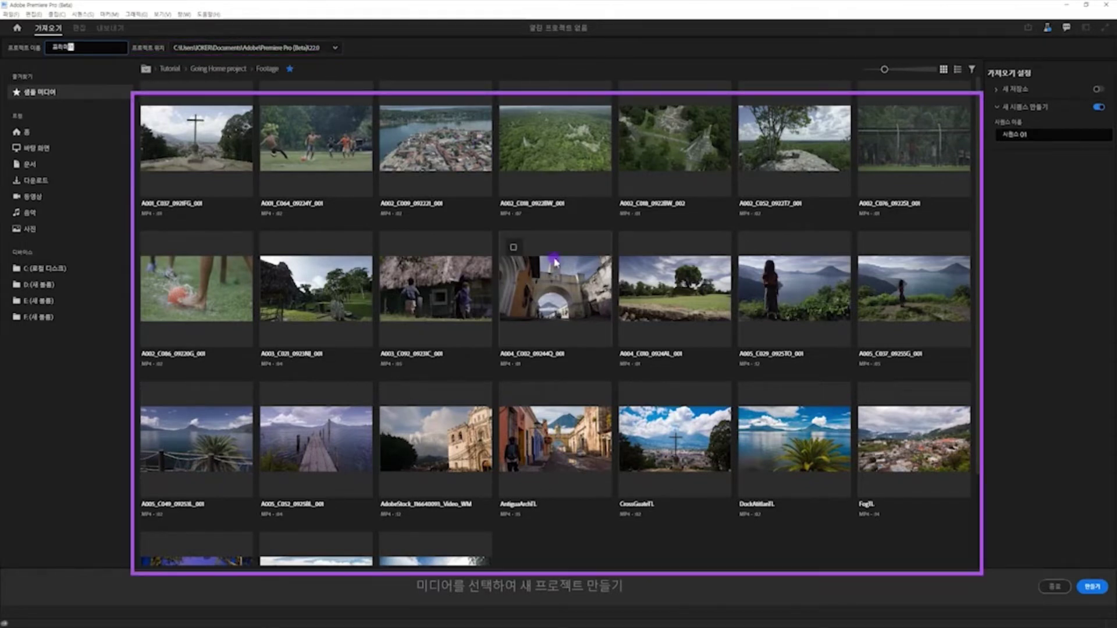
Step: Select six sample clips, including A002_C018_0922BW_001, A004_C002_09244Q_001 and CrossGuateTL, and create the project with them
click(566, 175)
click(588, 266)
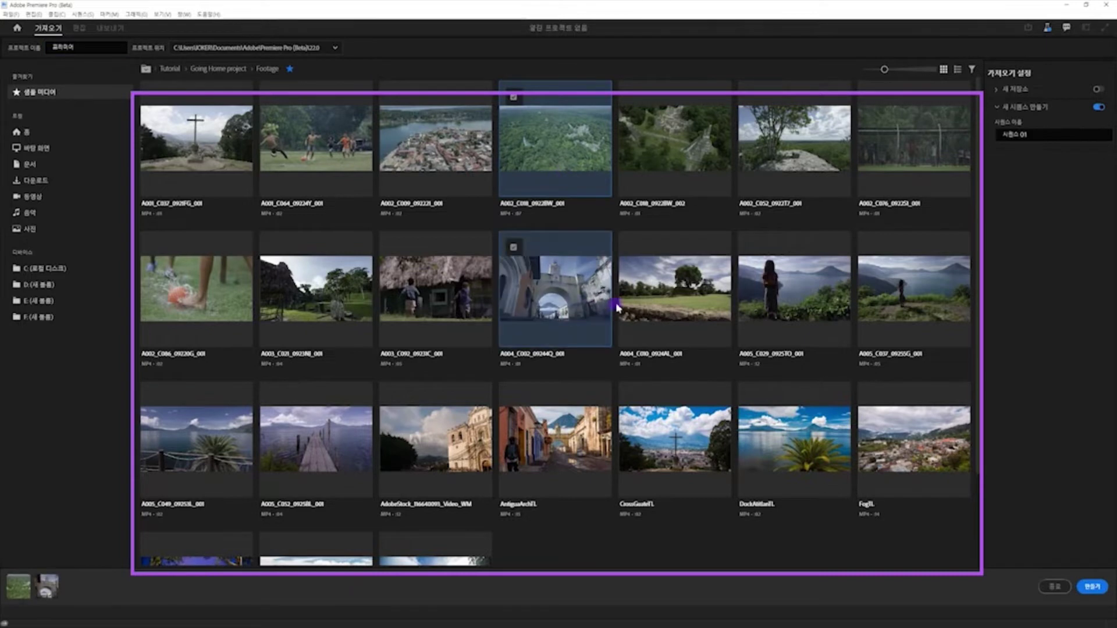
click(670, 309)
click(814, 310)
click(818, 168)
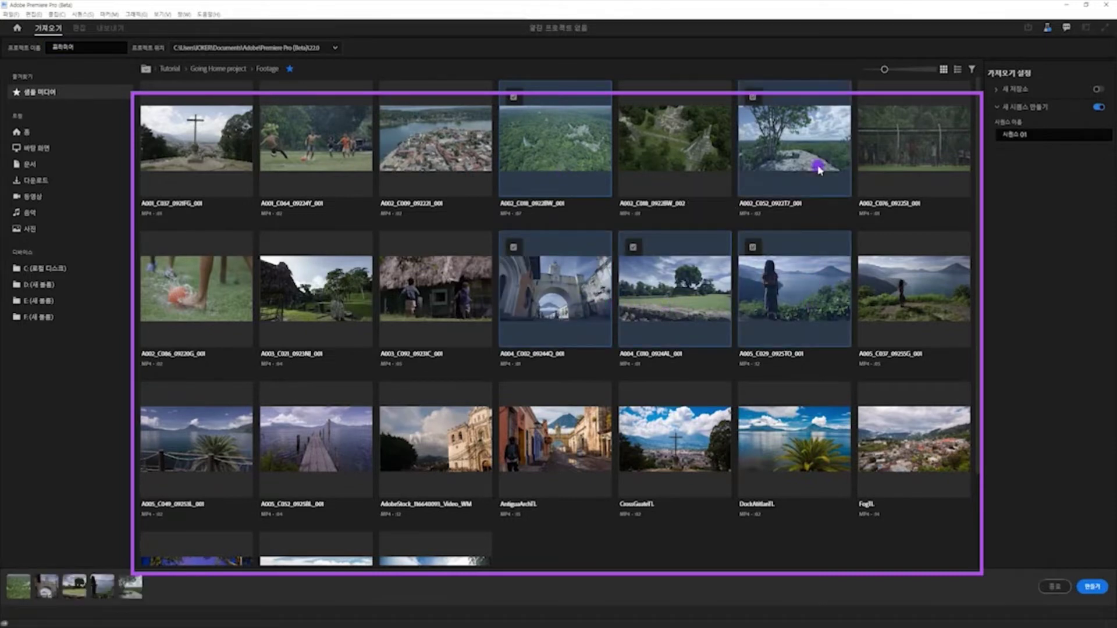
click(692, 434)
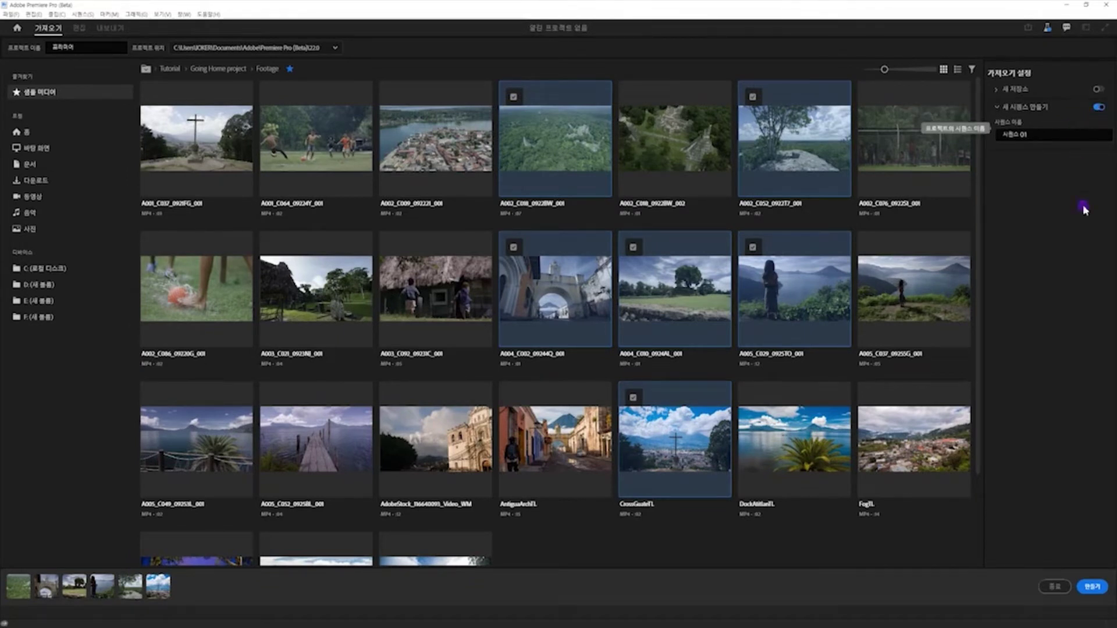
click(1092, 588)
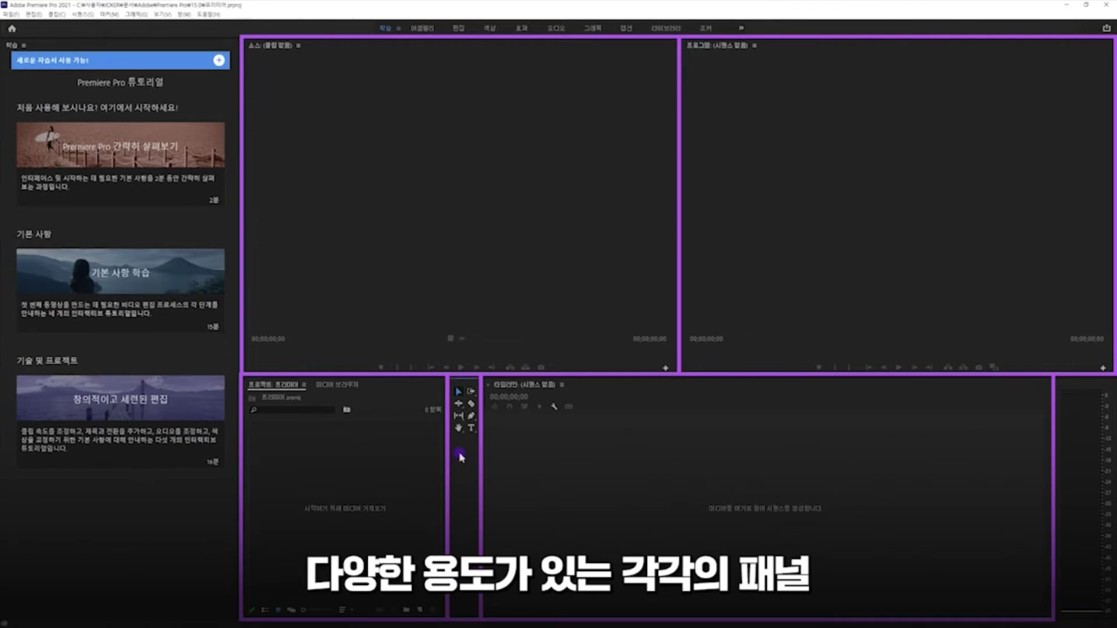
Step: In Premiere Pro 2021, switch from the Learning workspace to the Editing (편집) workspace
click(686, 305)
click(561, 278)
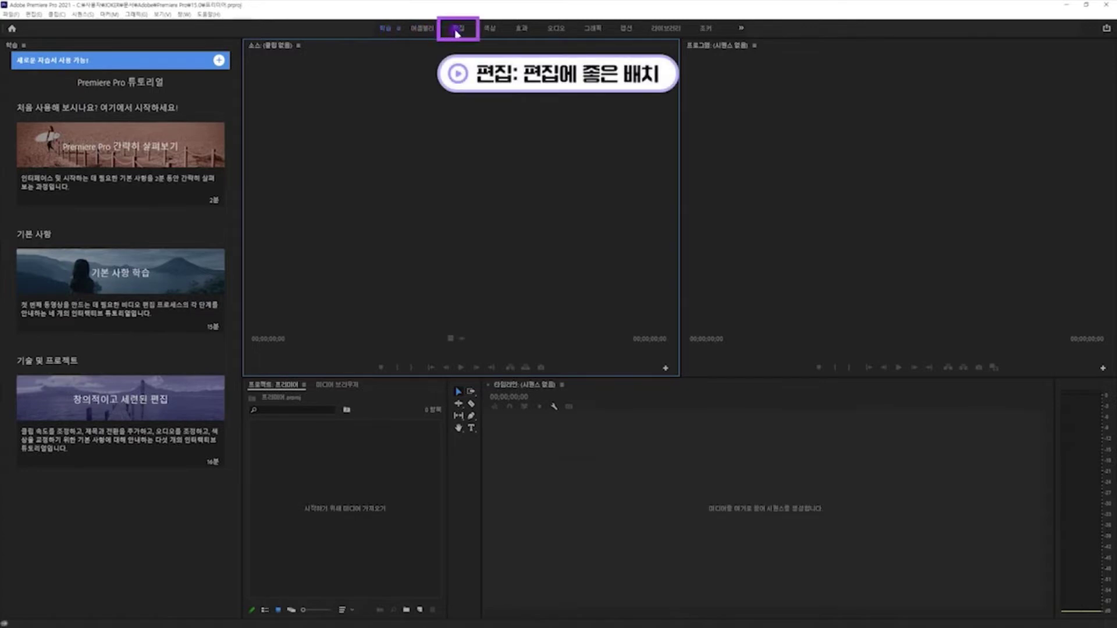
click(455, 32)
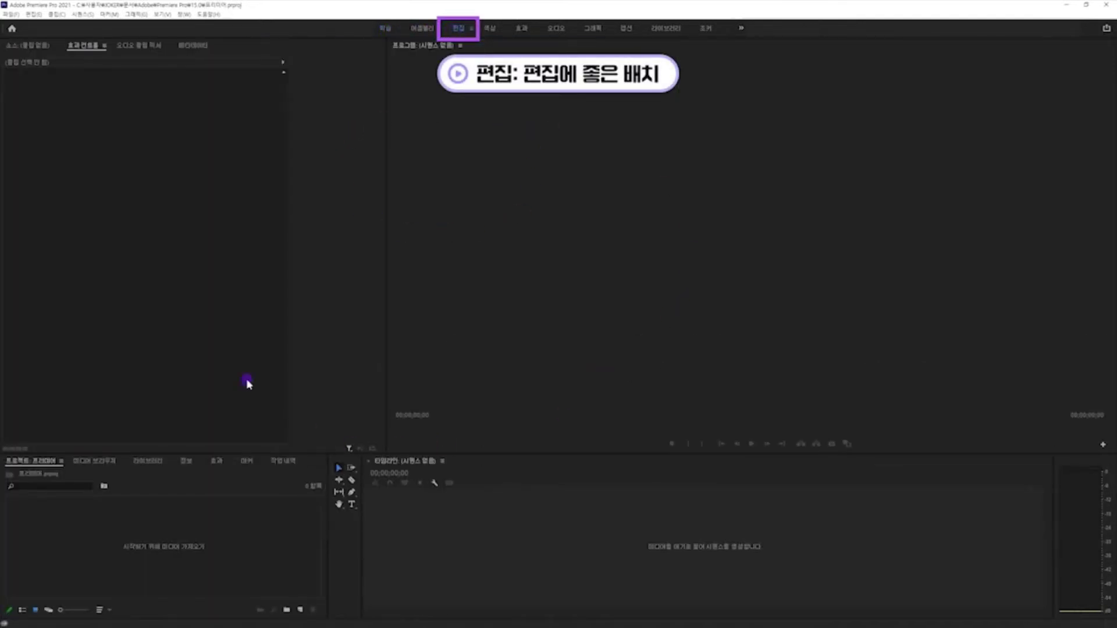
Step: Preview the Color (색상) workspace and return to the Editing (편집) workspace
click(491, 32)
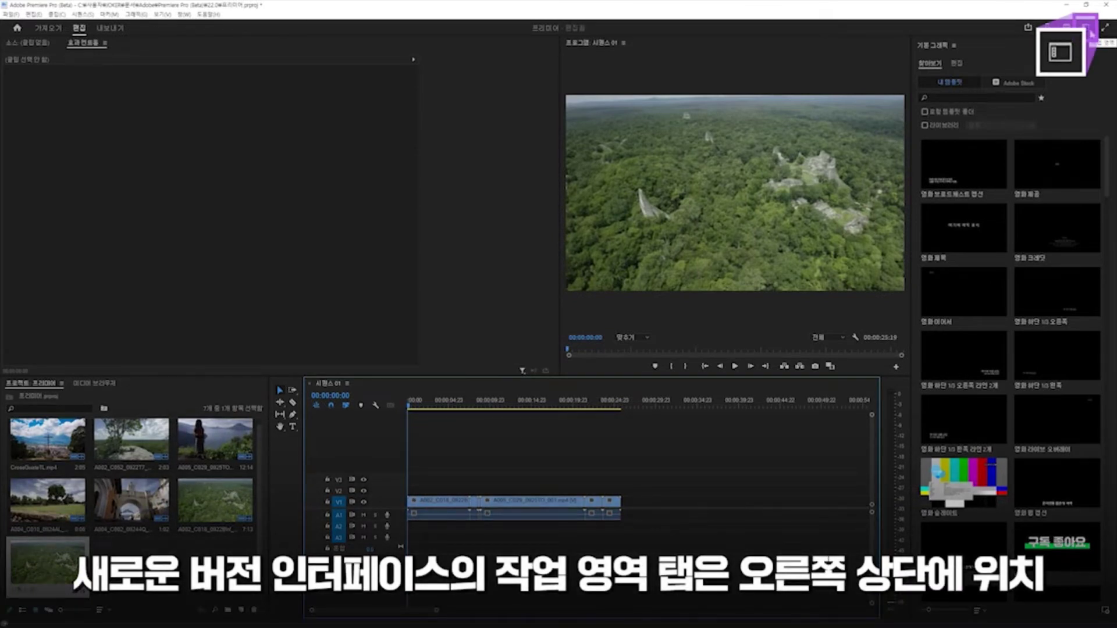
click(1088, 30)
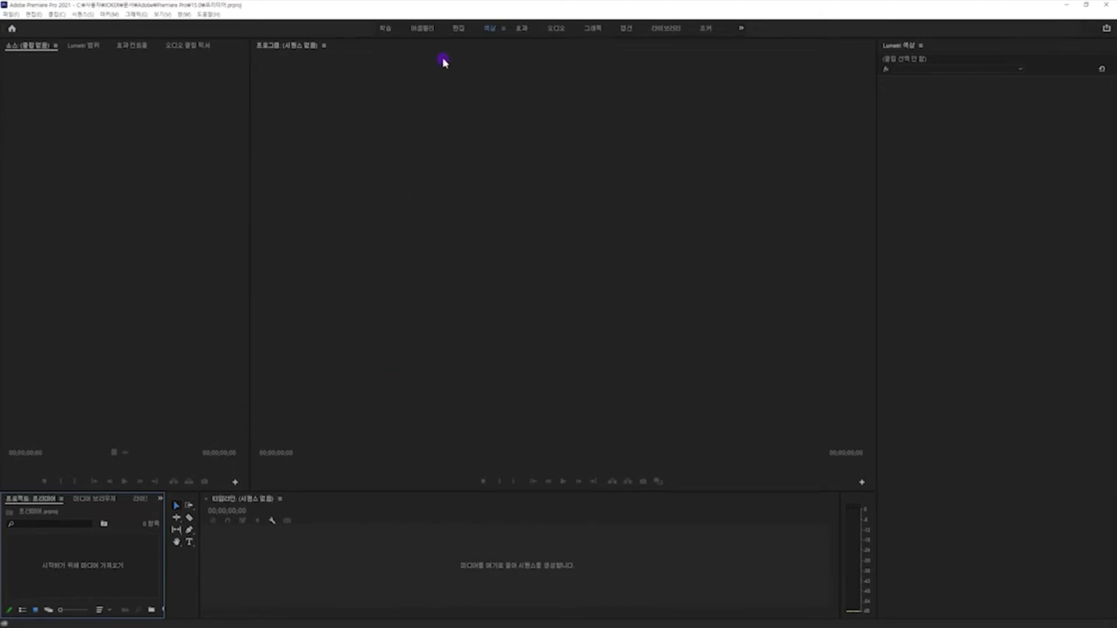
click(458, 32)
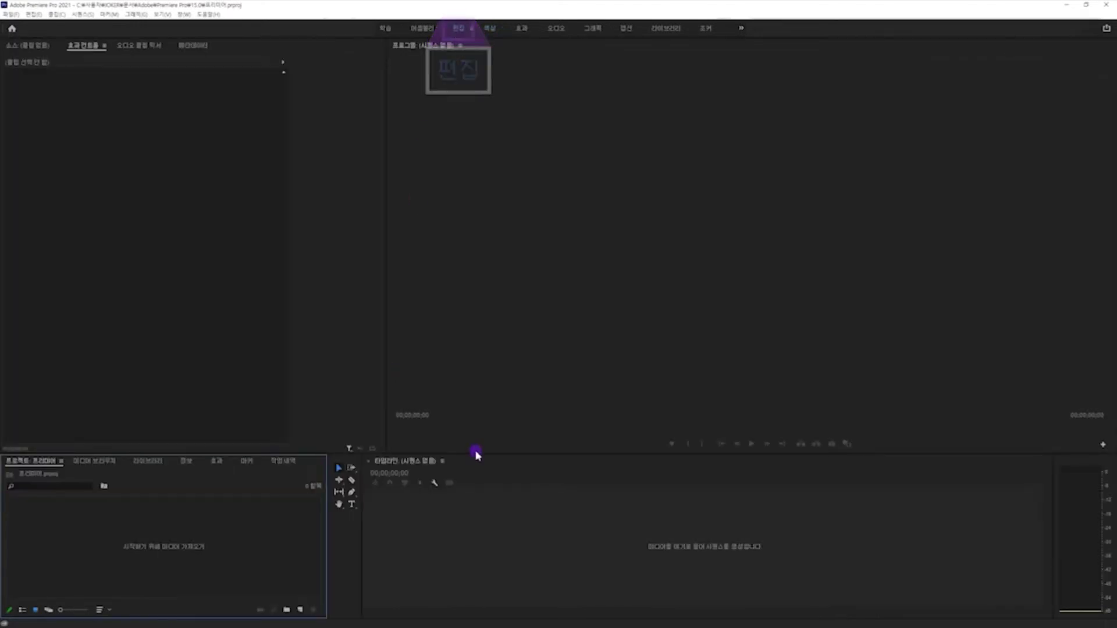
Step: Resize the panel groups and move the timeline panel between the effect controls and the program monitor
drag(477, 453, 486, 391)
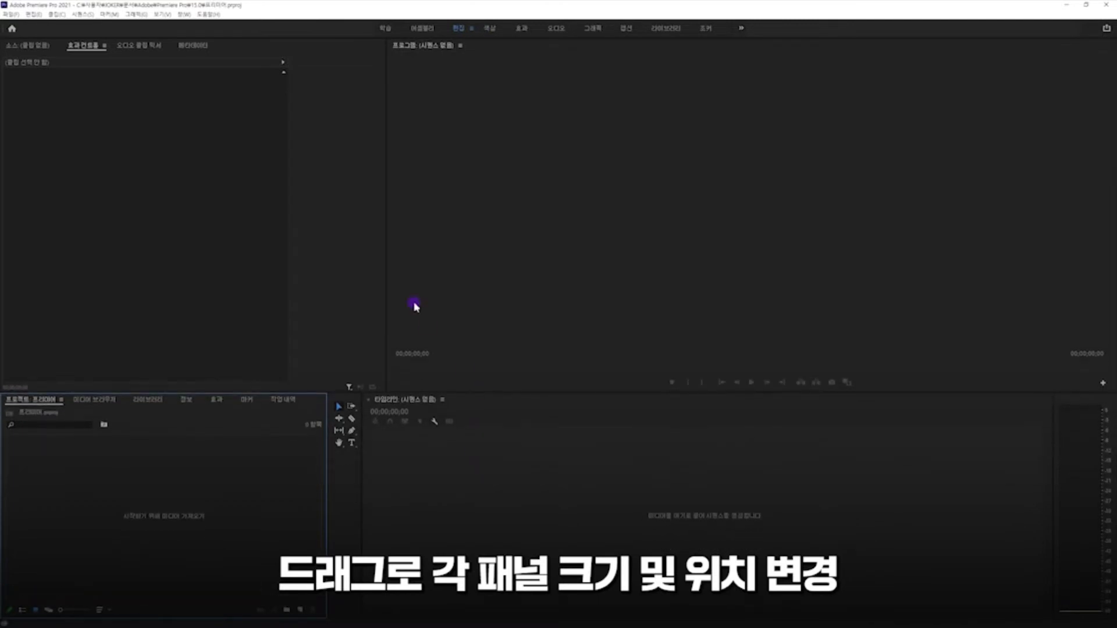
drag(386, 304, 486, 311)
mouse_move(379, 399)
mouse_down()
mouse_move(390, 395)
mouse_move(387, 430)
mouse_move(373, 414)
mouse_up()
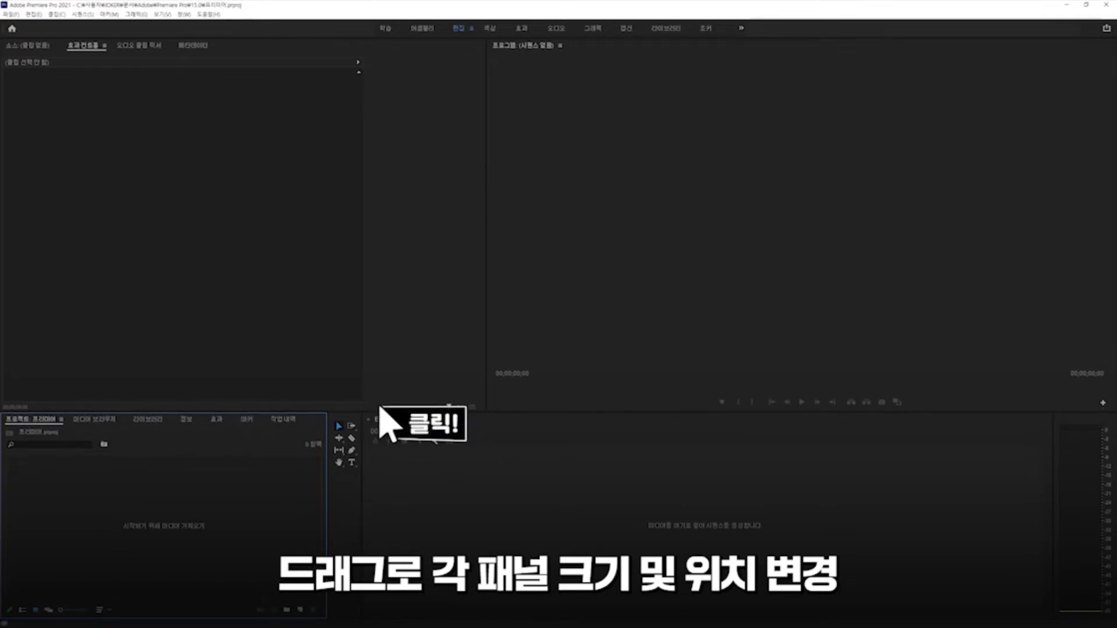
drag(375, 419, 502, 232)
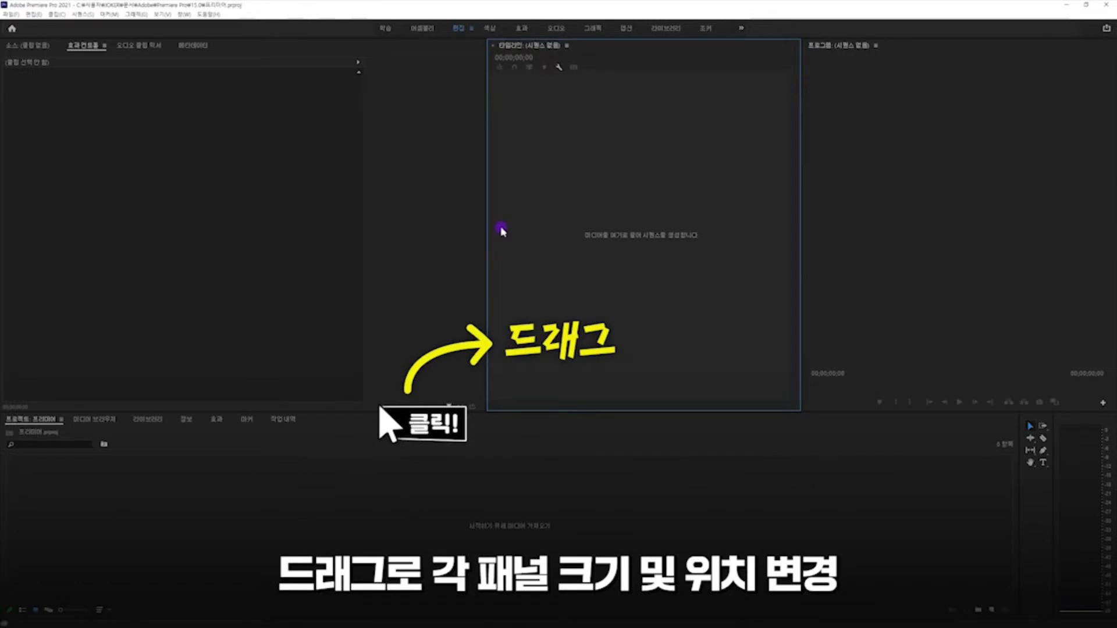
Step: Undock the timeline panel and move its floating window toward the middle of the workspace
right_click(554, 47)
click(573, 53)
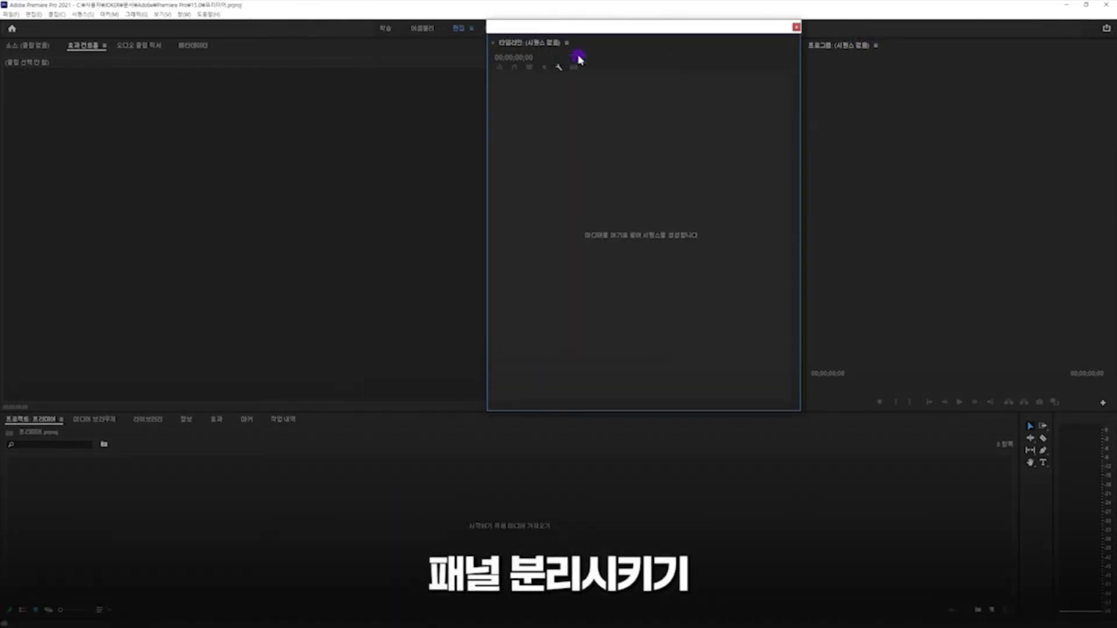
drag(566, 27, 449, 139)
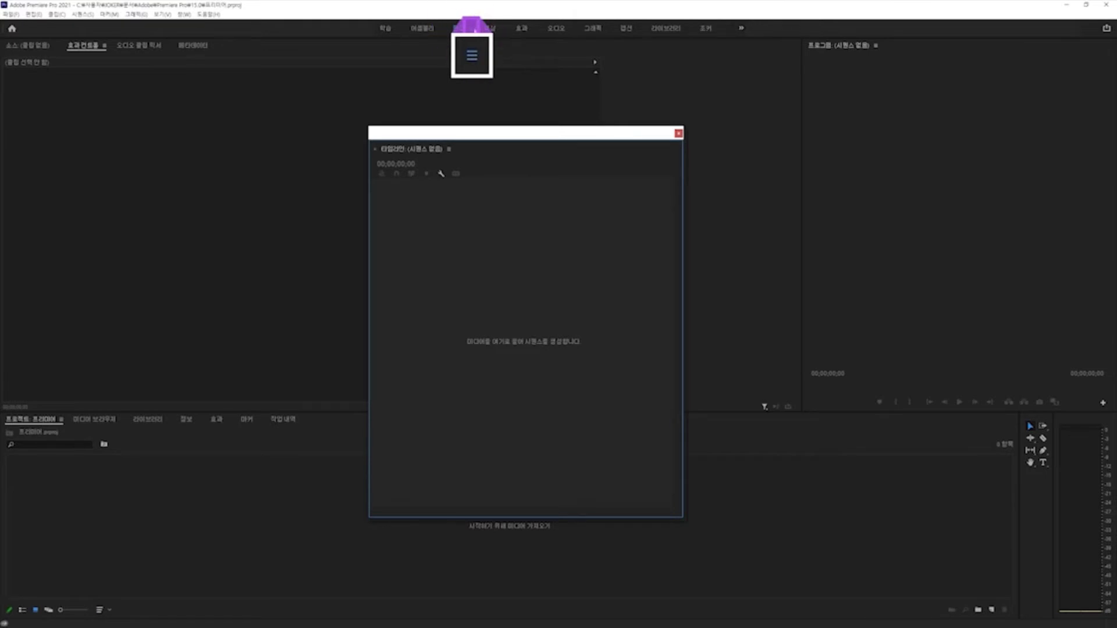
Step: Reset the Editing workspace to its saved layout and look through the list of available panels
click(471, 28)
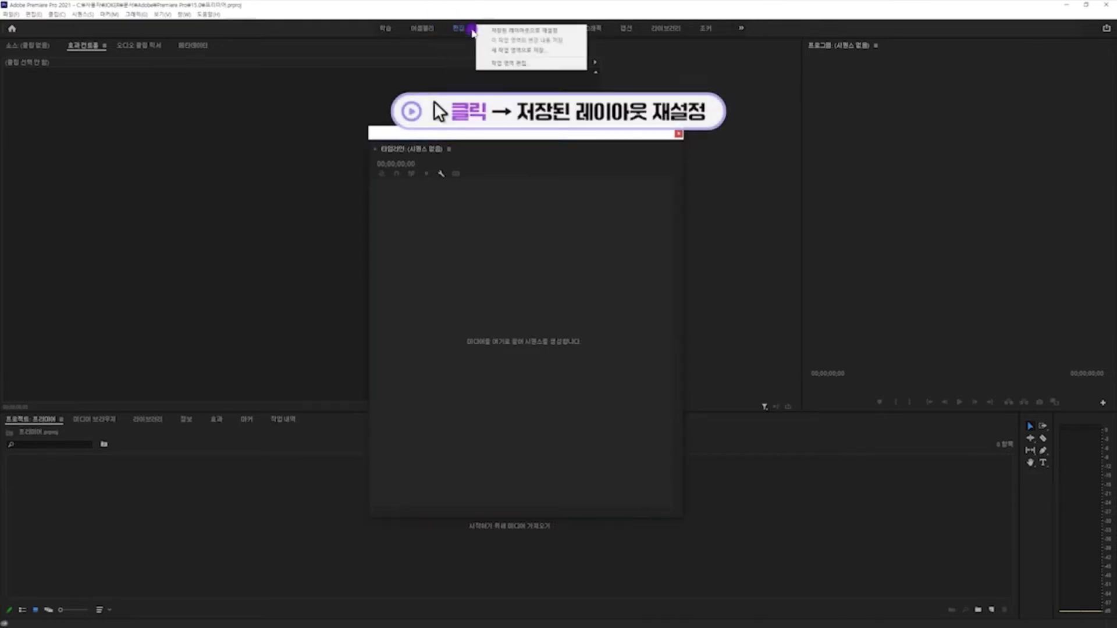
click(507, 30)
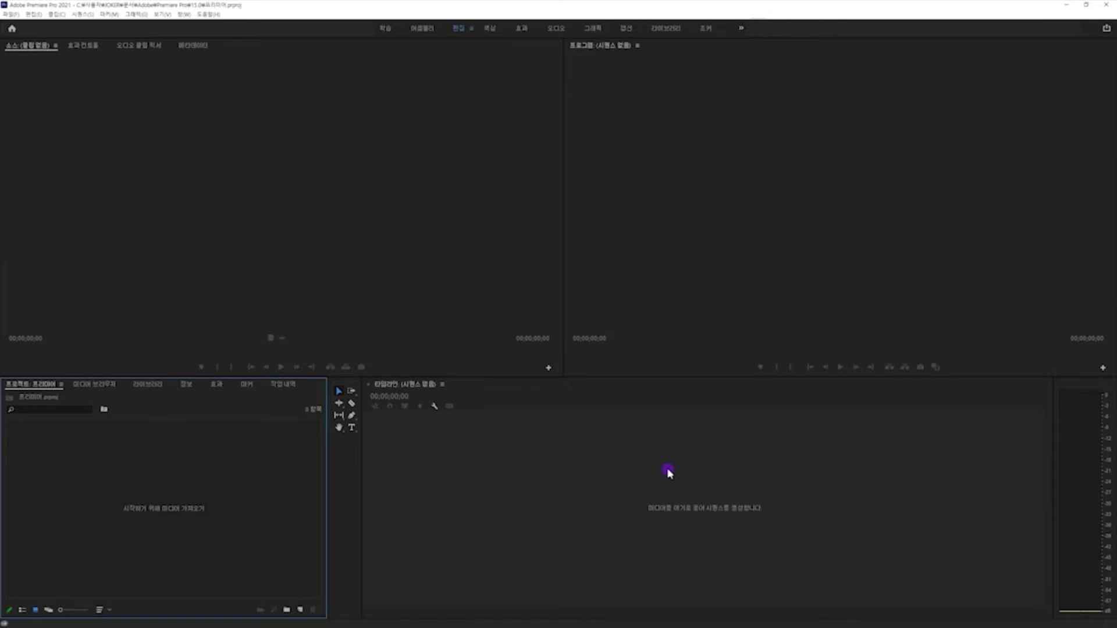
click(184, 14)
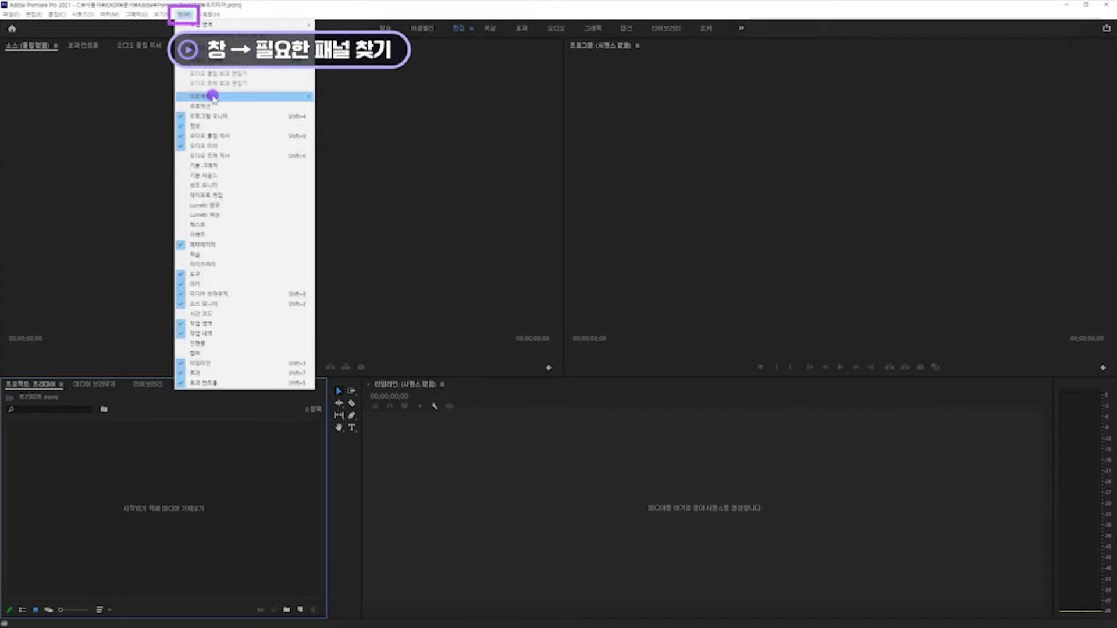
mouse_move(213, 97)
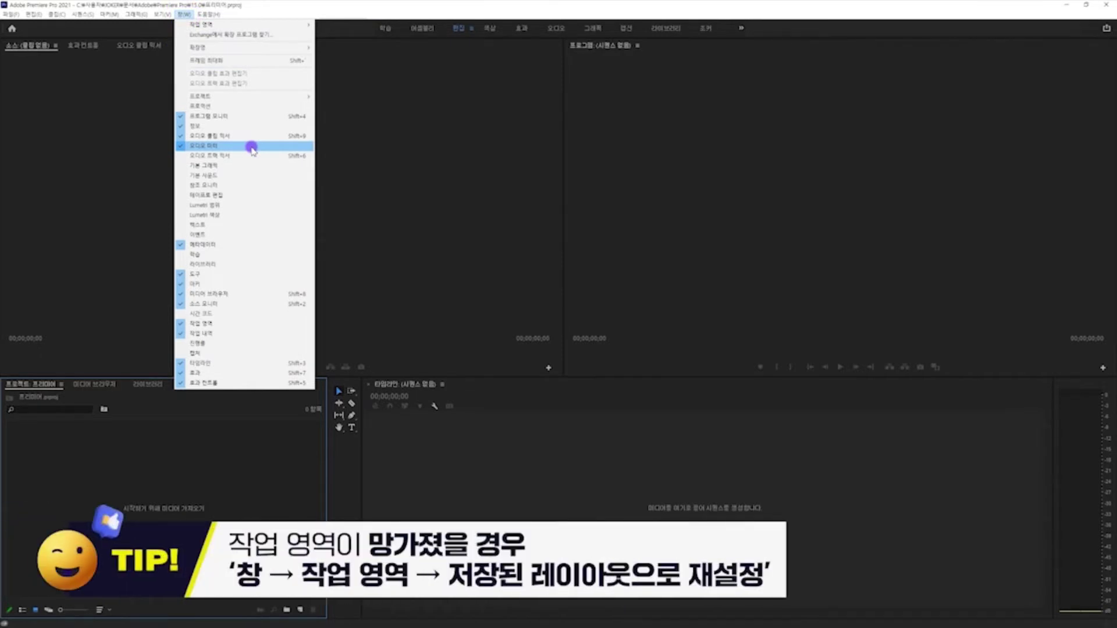
mouse_move(258, 26)
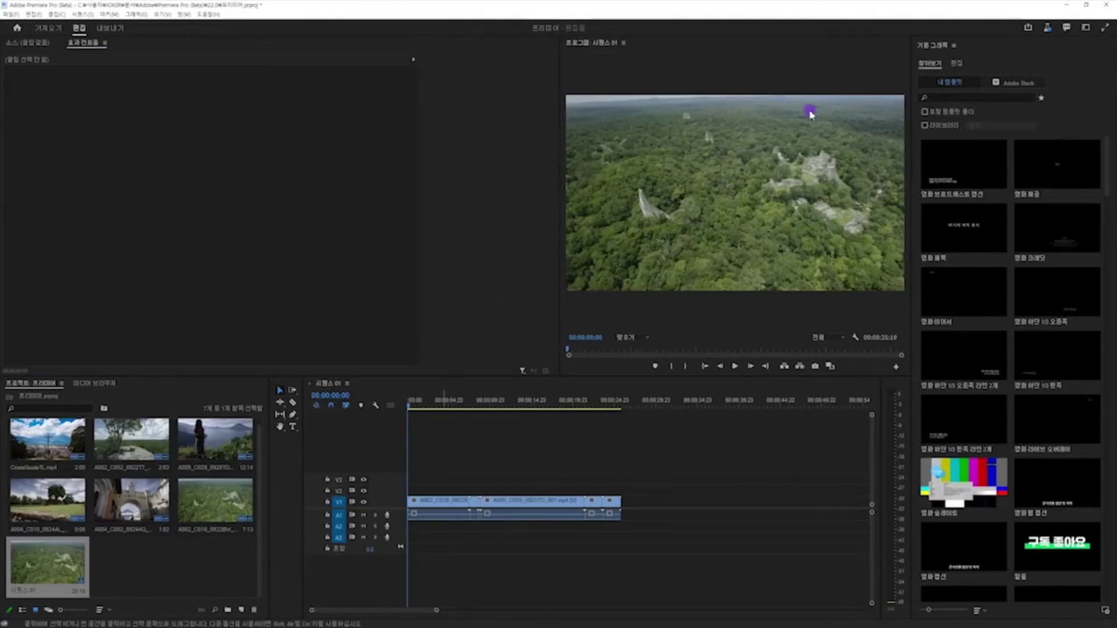
Step: Switch to Premiere Pro (Beta) and reset its workspace to the saved layout
click(1085, 28)
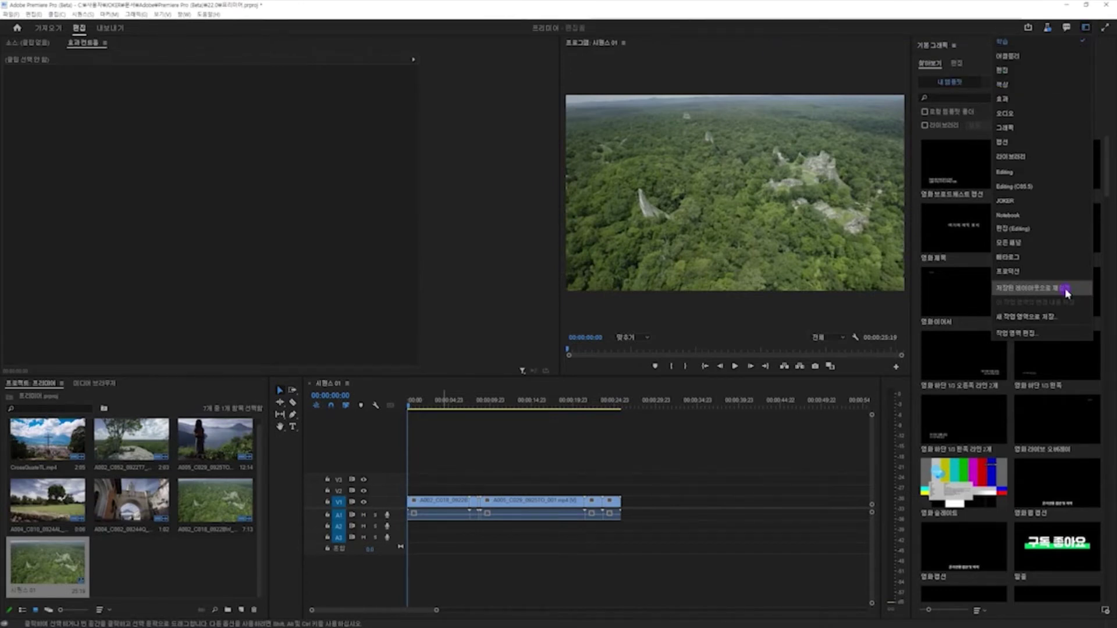
click(184, 14)
click(184, 14)
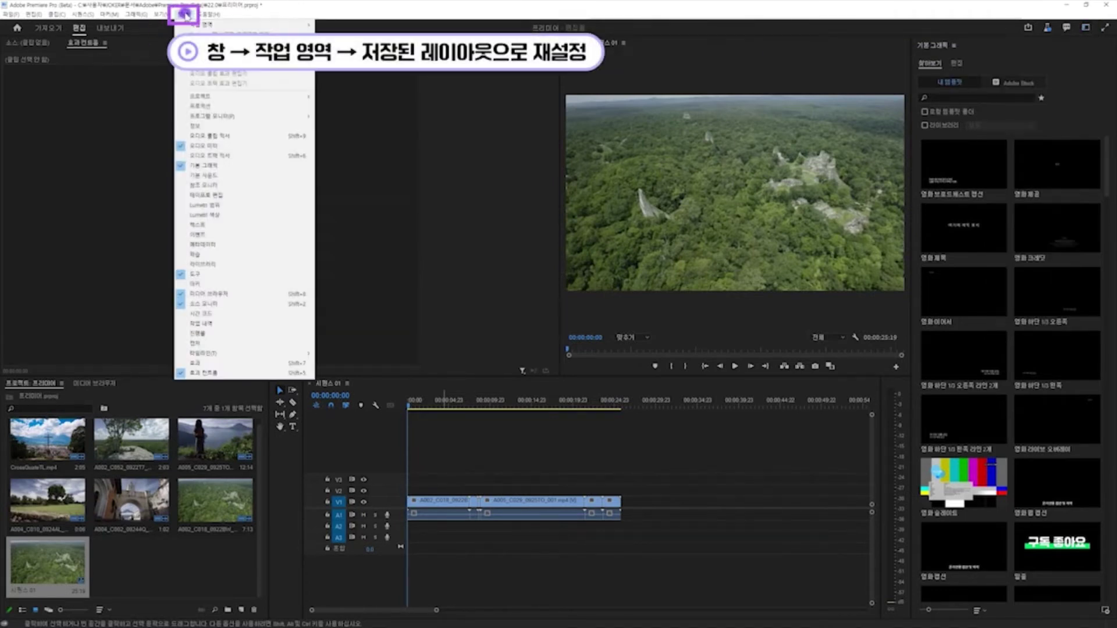
mouse_move(207, 25)
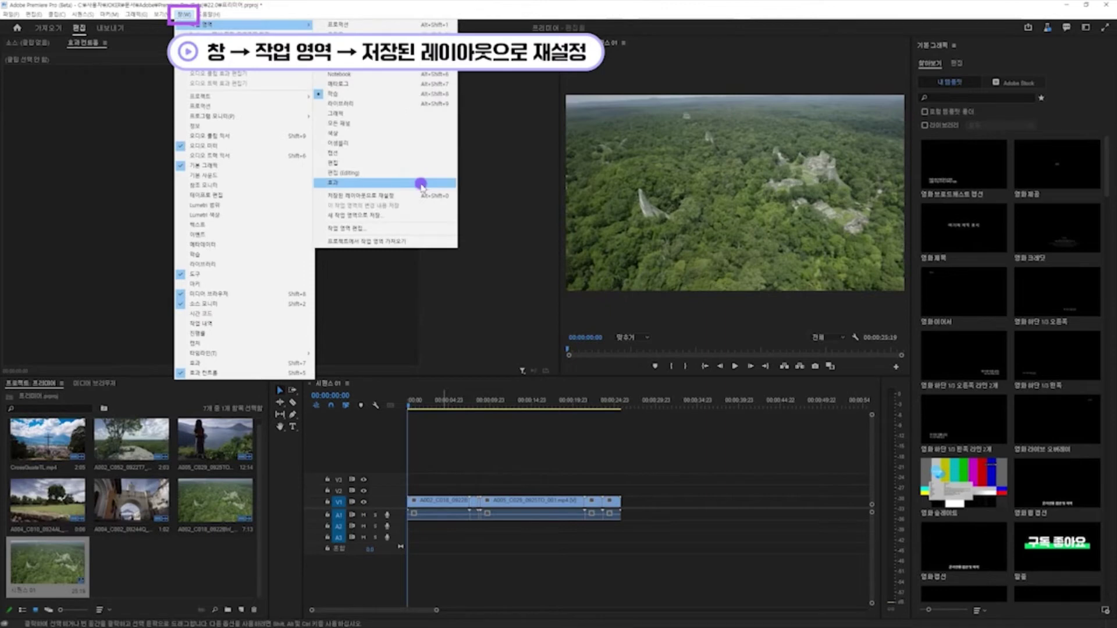
key(alt+shift+0)
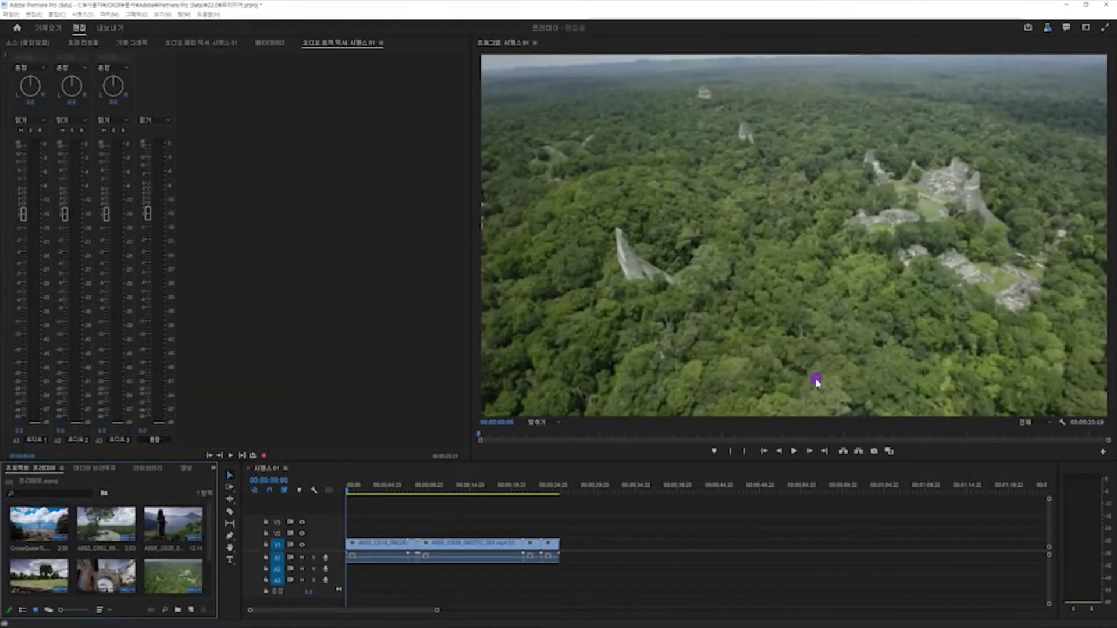
Step: Resize the panels, dock the timeline with the program monitor, and reset the Editing workspace to its saved layout
drag(461, 455, 463, 452)
drag(463, 386, 481, 425)
drag(254, 434, 588, 309)
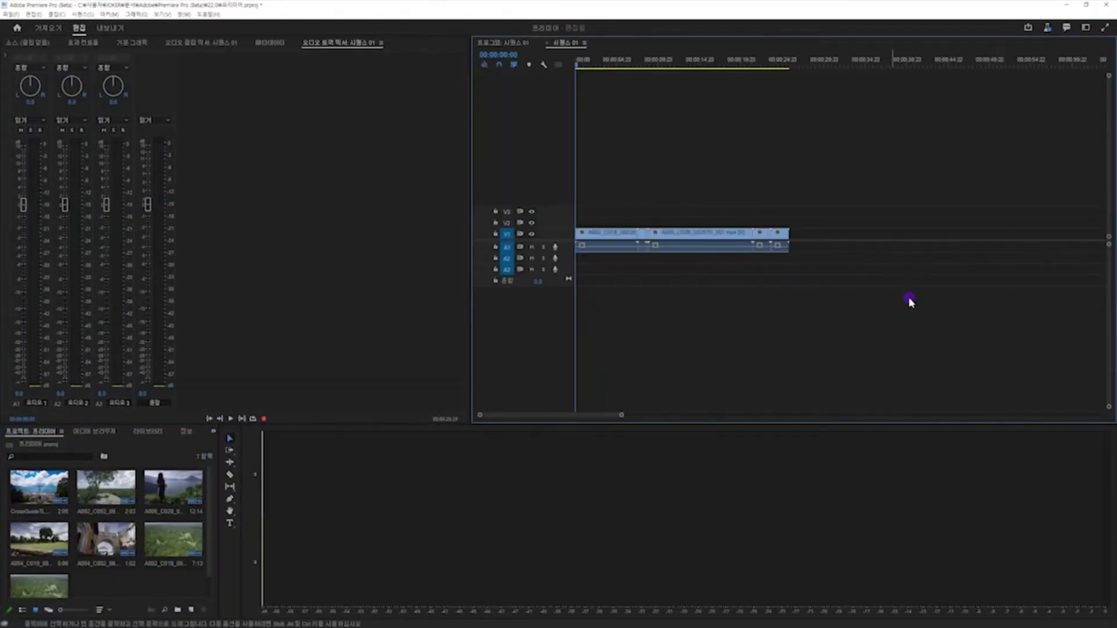
click(1085, 28)
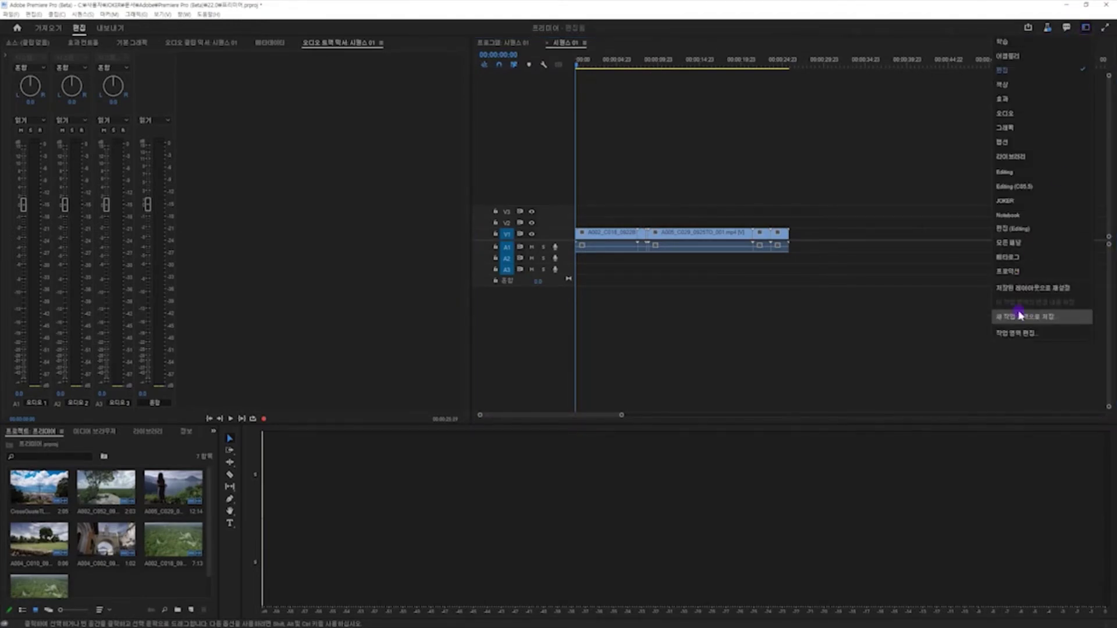
click(1024, 288)
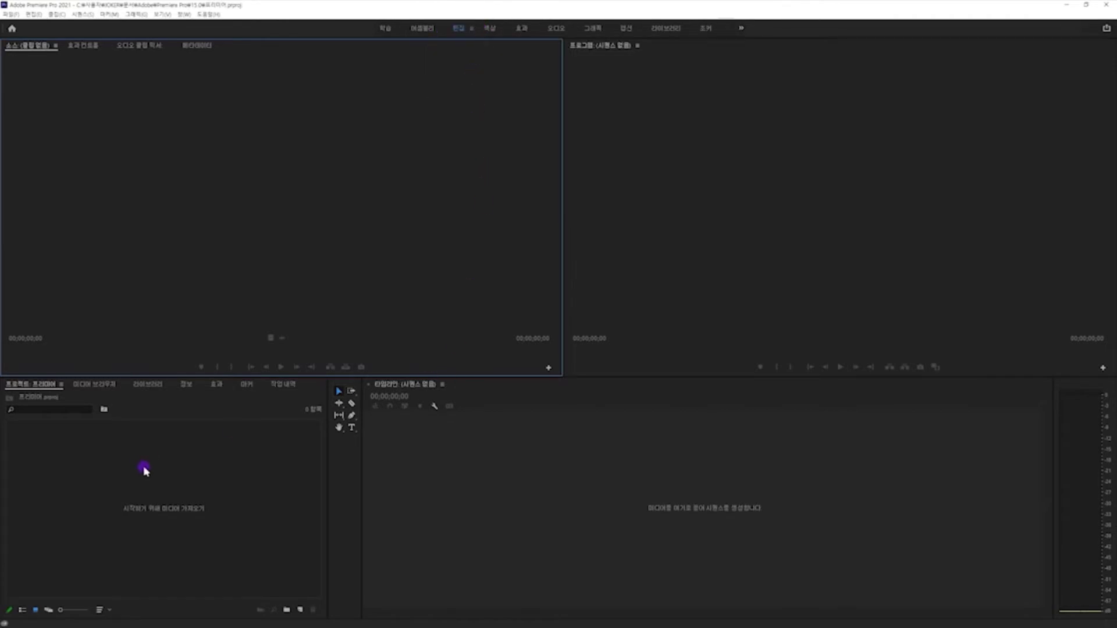
Step: In Premiere Pro 2021, activate the project, tools, timeline and program panels one after another to identify them
click(266, 464)
click(346, 475)
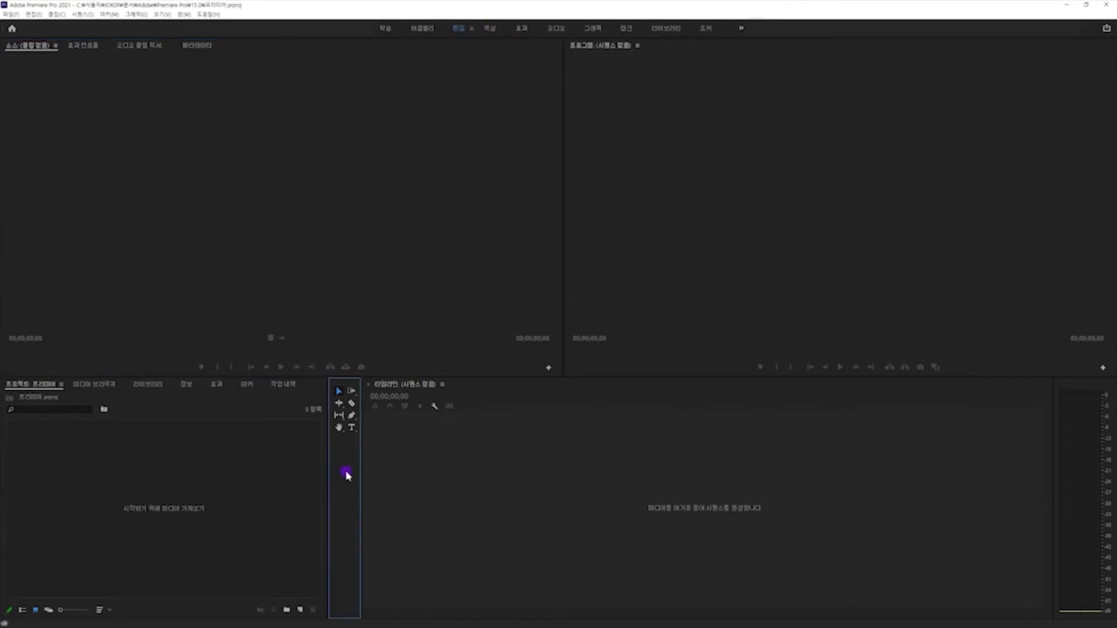
click(525, 471)
click(672, 321)
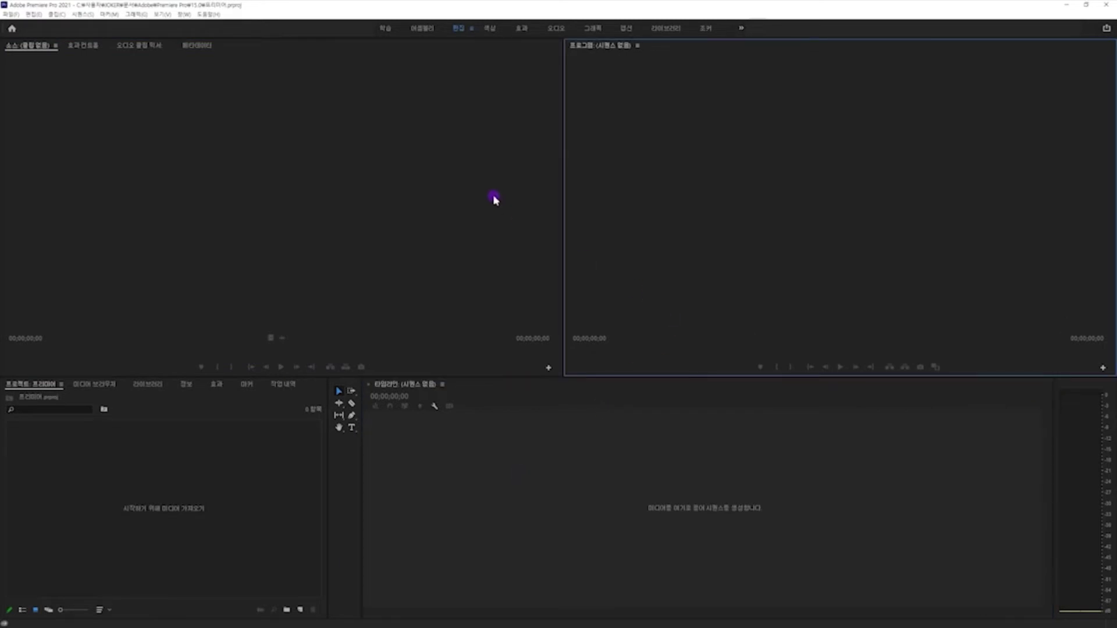
Step: Activate the source monitor and project panels, and narrow the tools panel to a single column
click(414, 198)
click(208, 488)
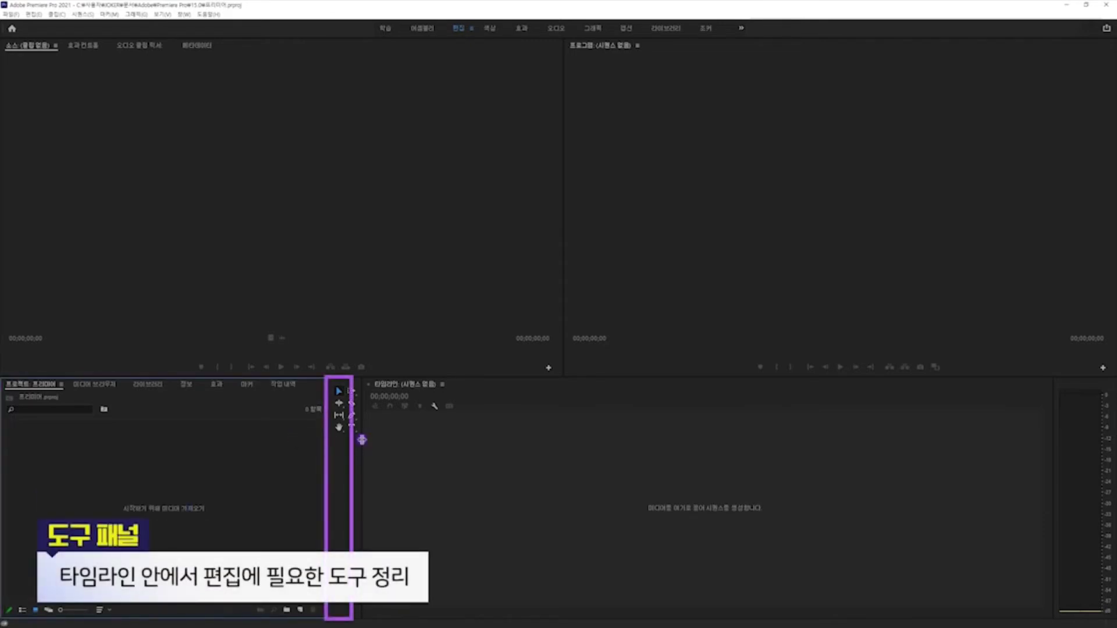
drag(361, 442, 356, 442)
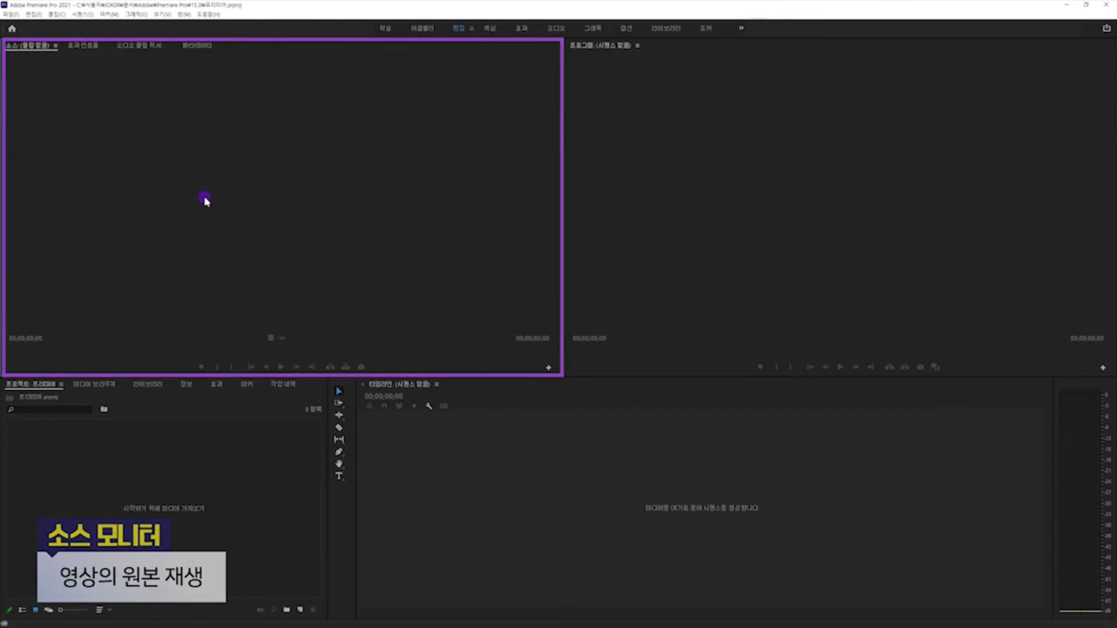
Step: Display the Effect Controls panel and the Effects panel to identify them
click(85, 46)
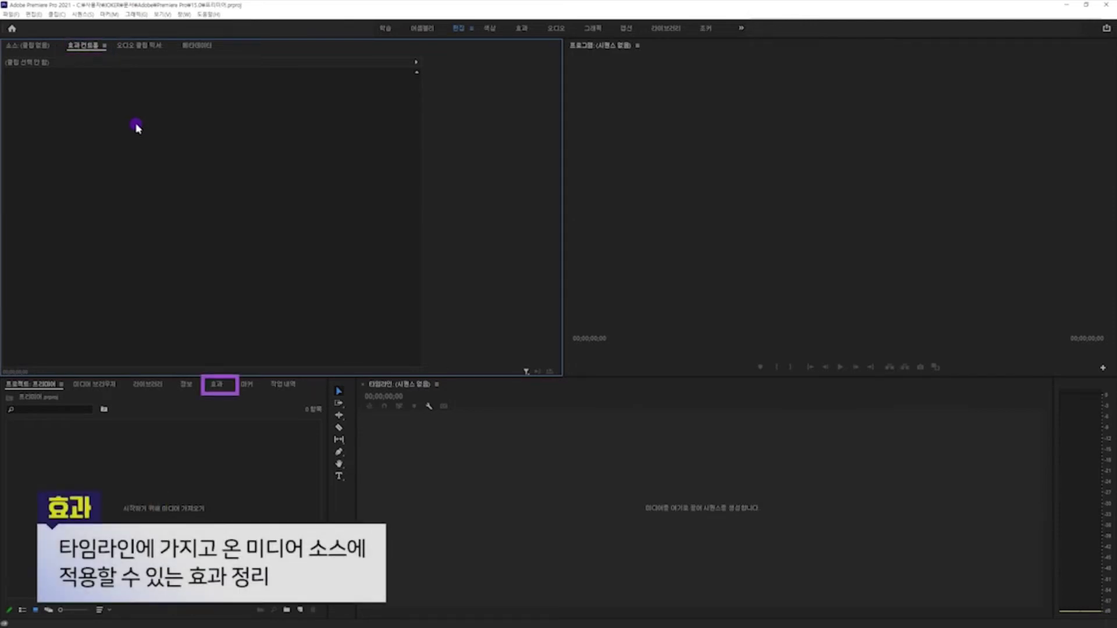
click(211, 386)
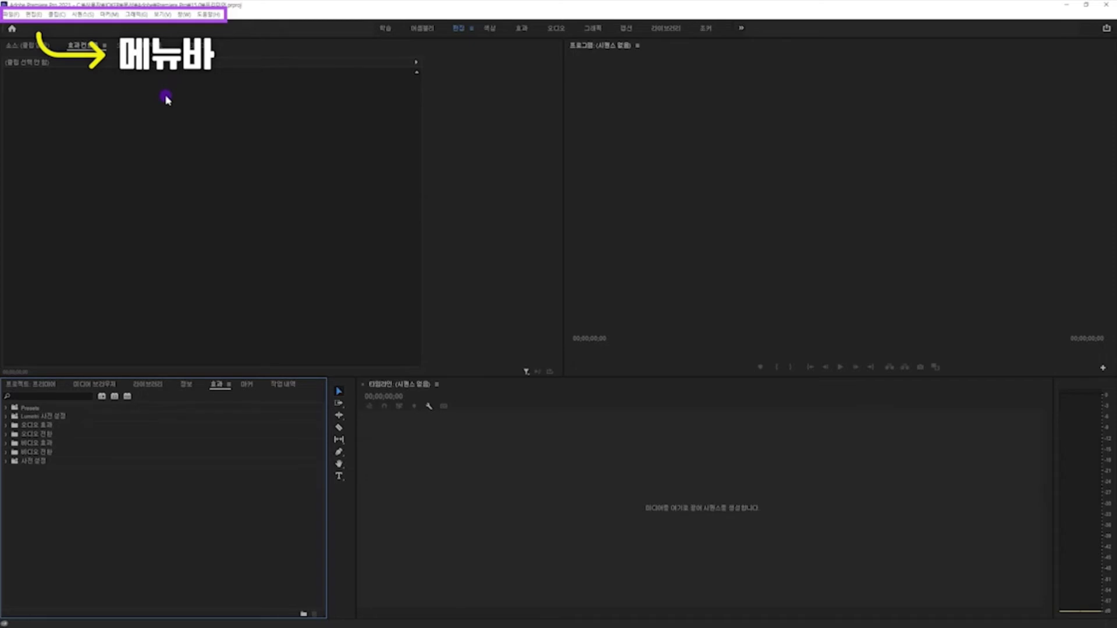
Step: Open the program preferences, show the Appearance settings, and move the dialog aside
click(33, 14)
mouse_move(124, 306)
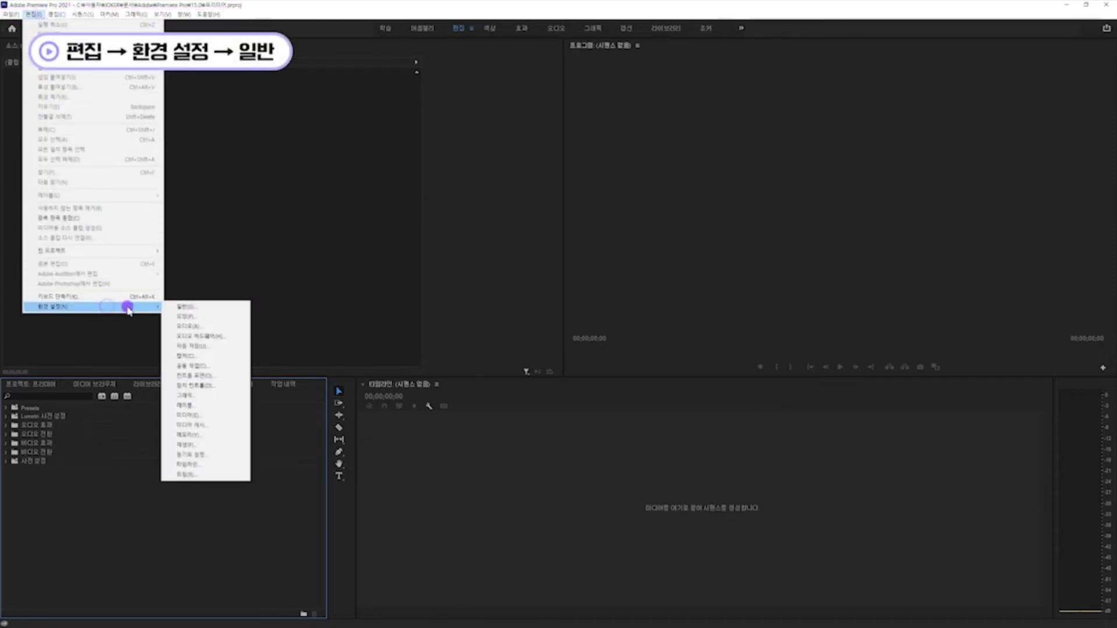
click(213, 311)
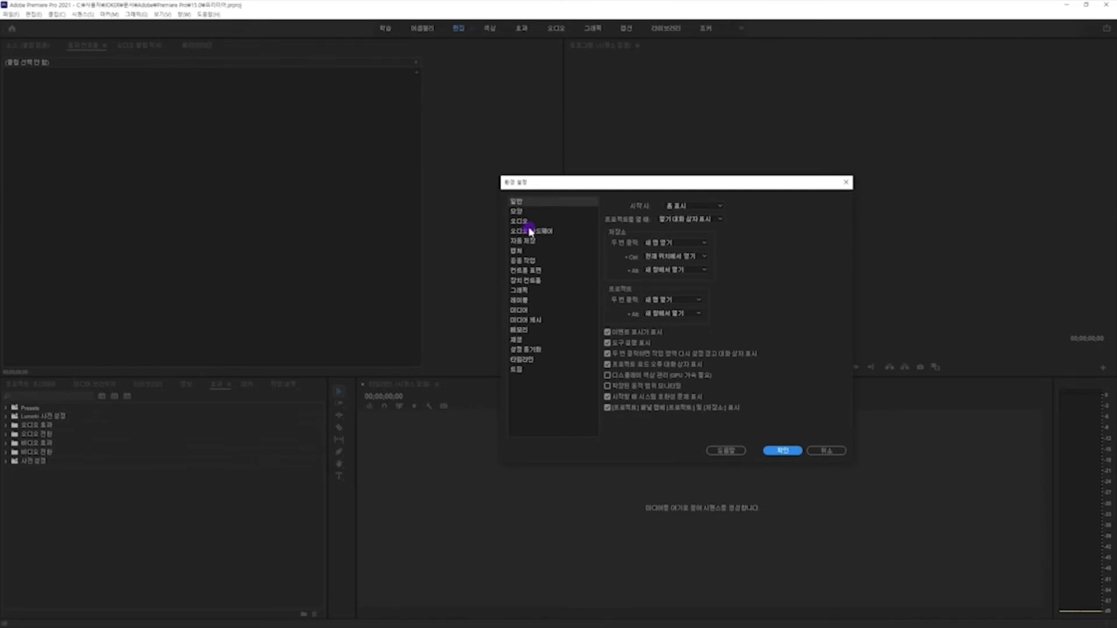
click(527, 212)
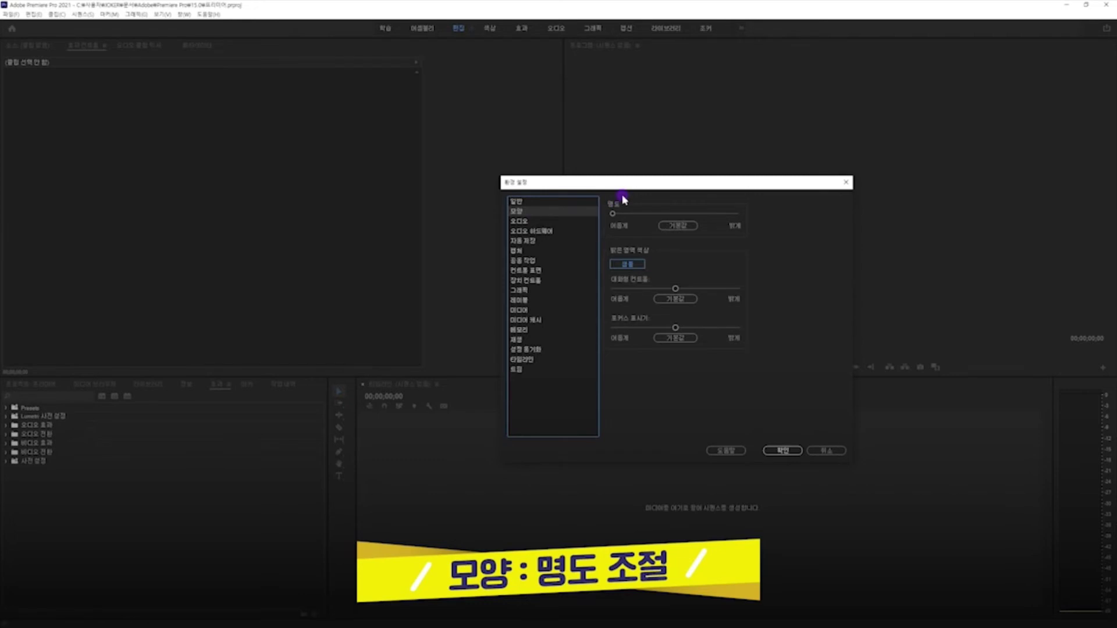
drag(631, 183, 570, 184)
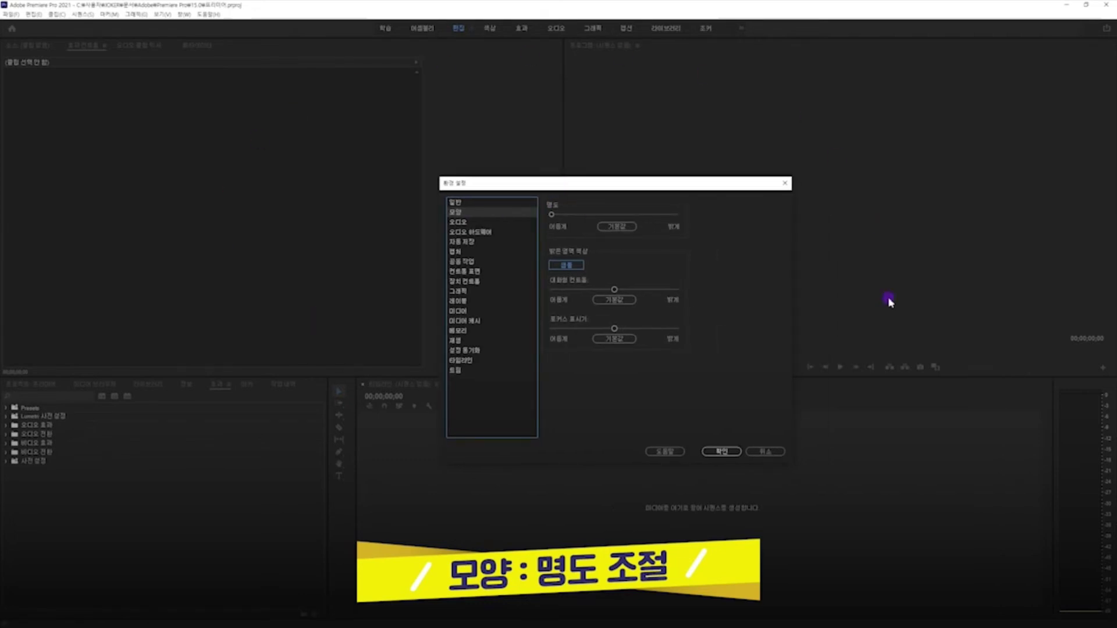
Step: Raise the interface brightness and the interactive controls brightness, and darken the focus indicators
drag(552, 214, 589, 218)
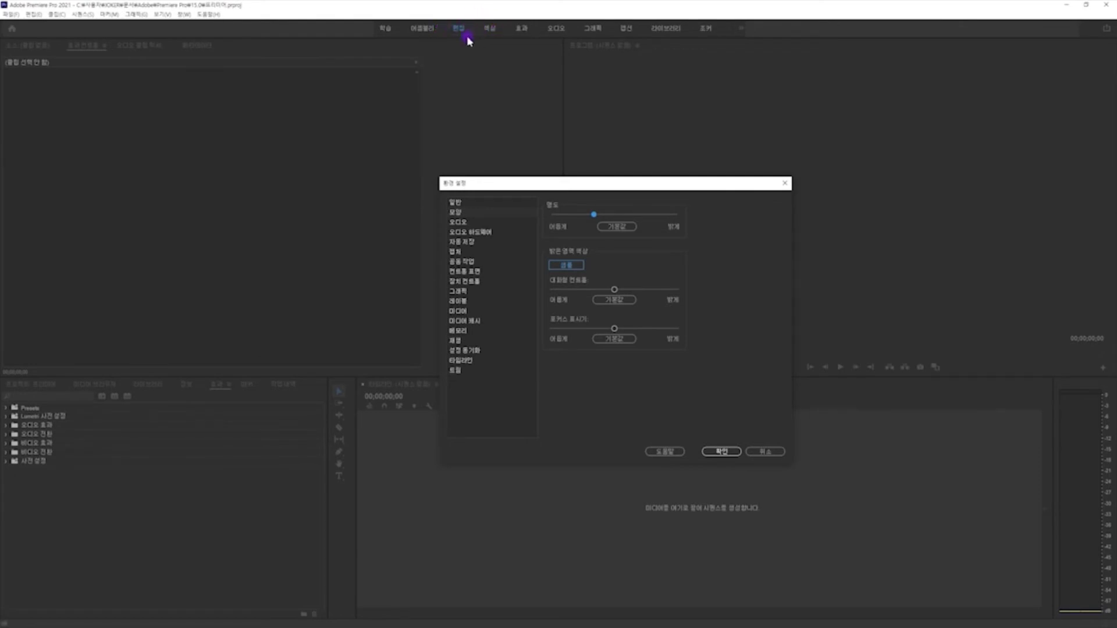
drag(614, 290, 658, 294)
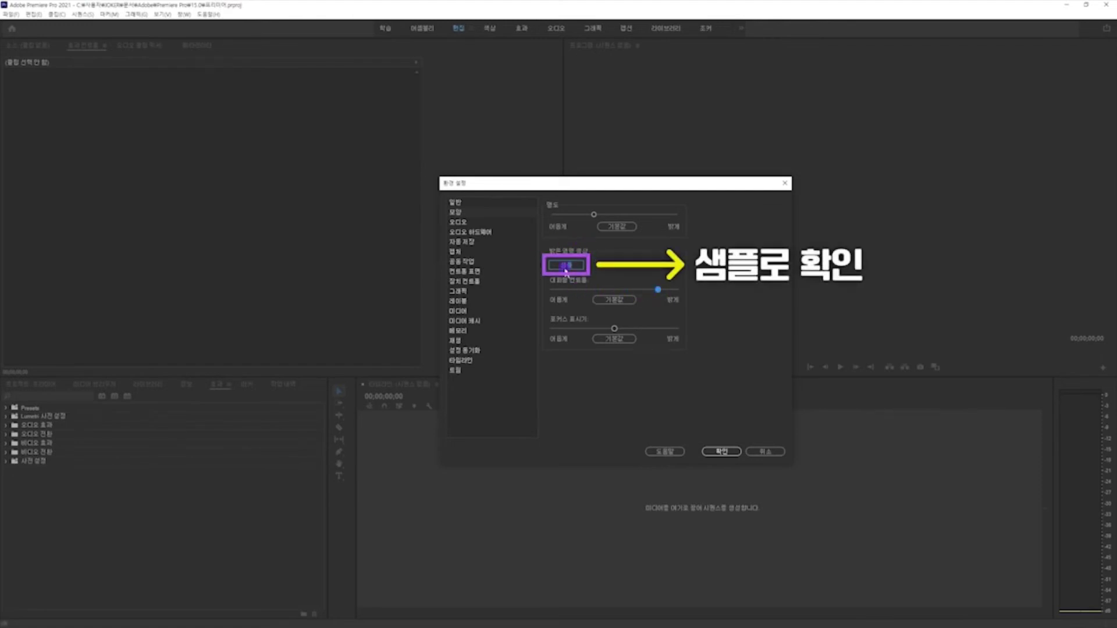
drag(628, 330, 577, 331)
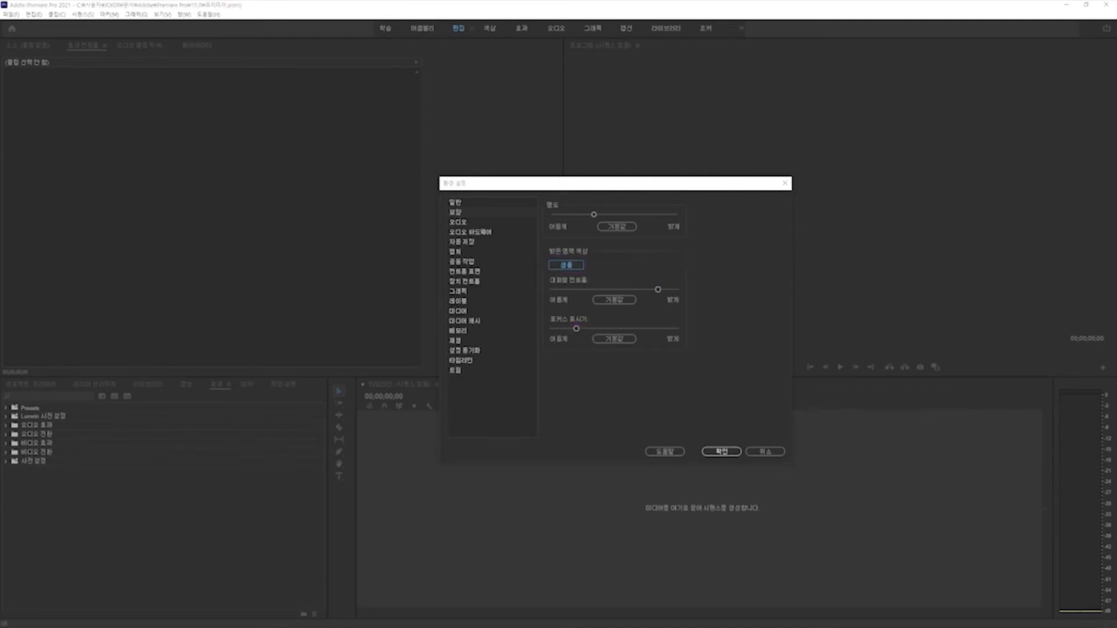
Step: Reset the interface brightness, interactive controls and focus indicators to their default values
click(611, 227)
click(613, 301)
click(616, 340)
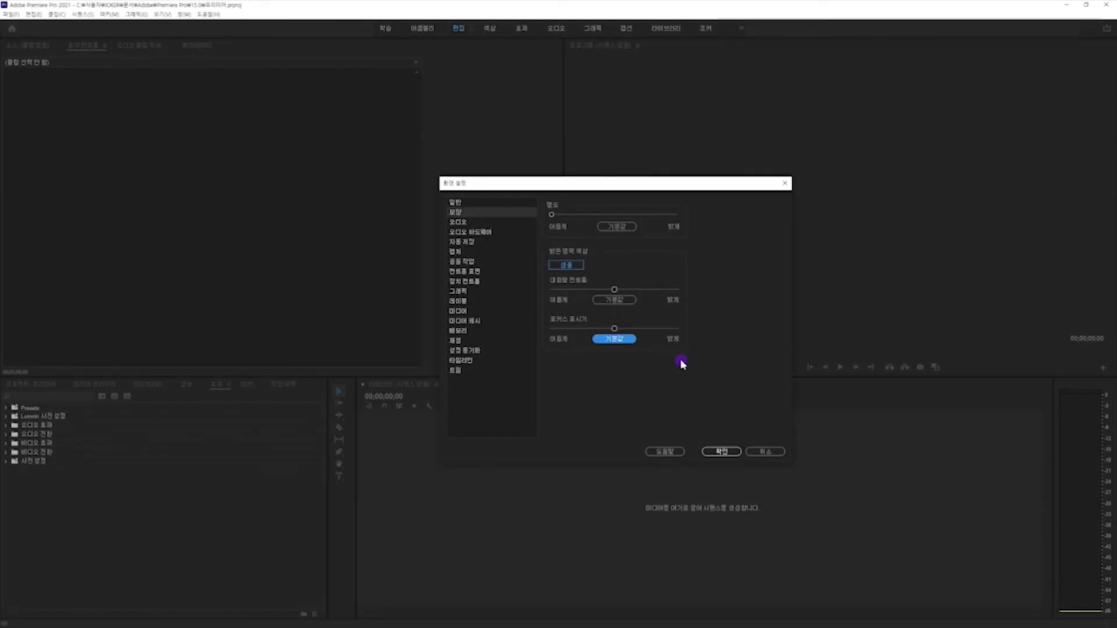
Step: Show the Audio Hardware preferences and look through the available default output and default input devices, keeping the system defaults
click(477, 232)
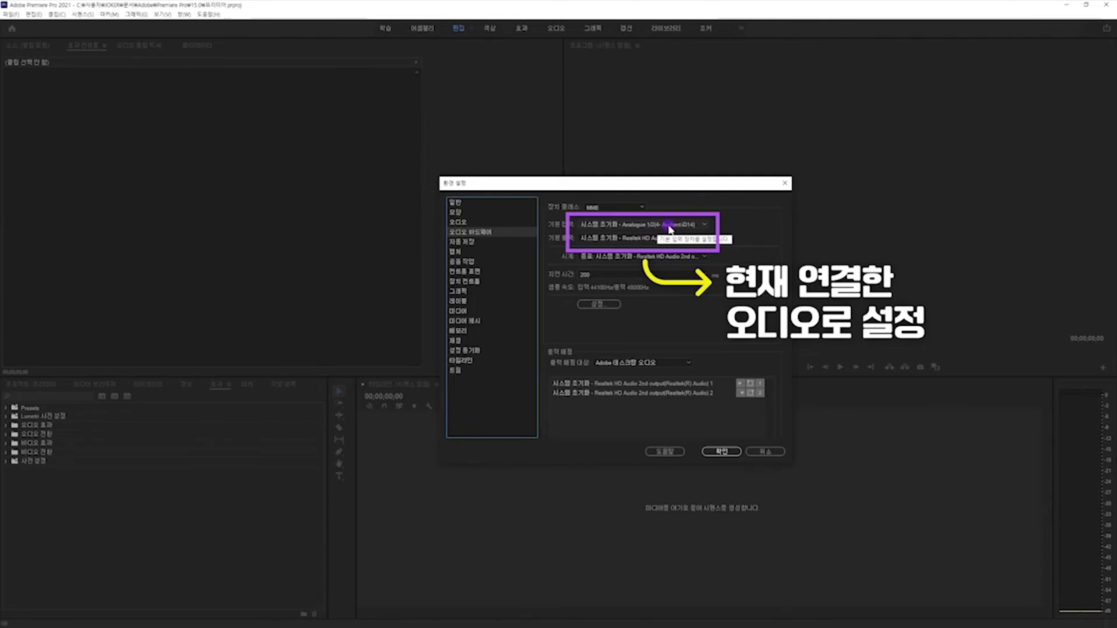
click(681, 255)
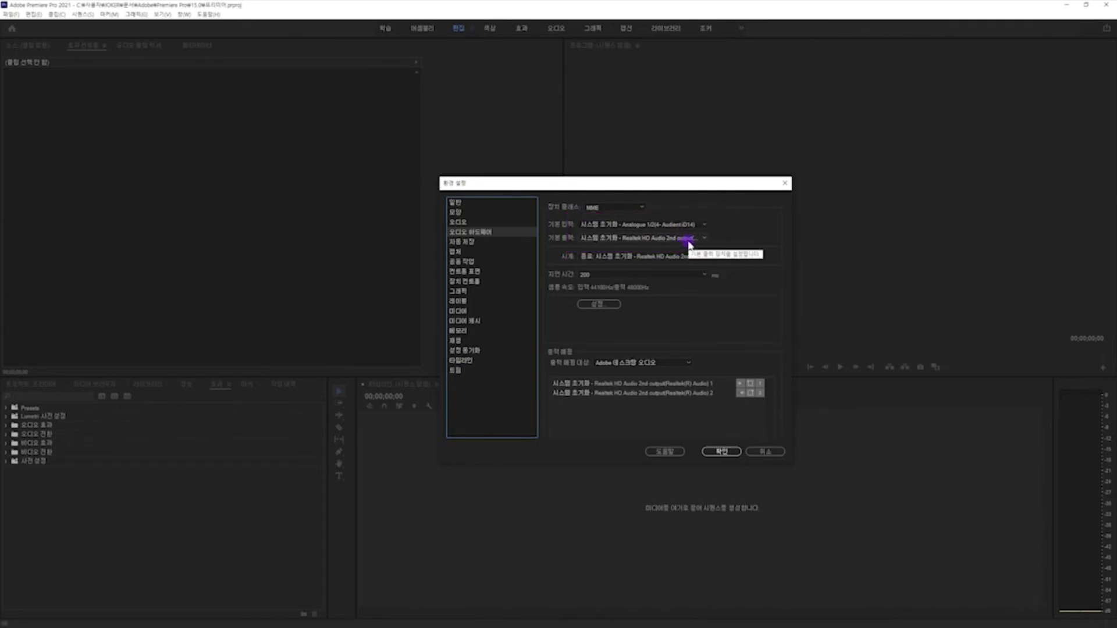
click(688, 239)
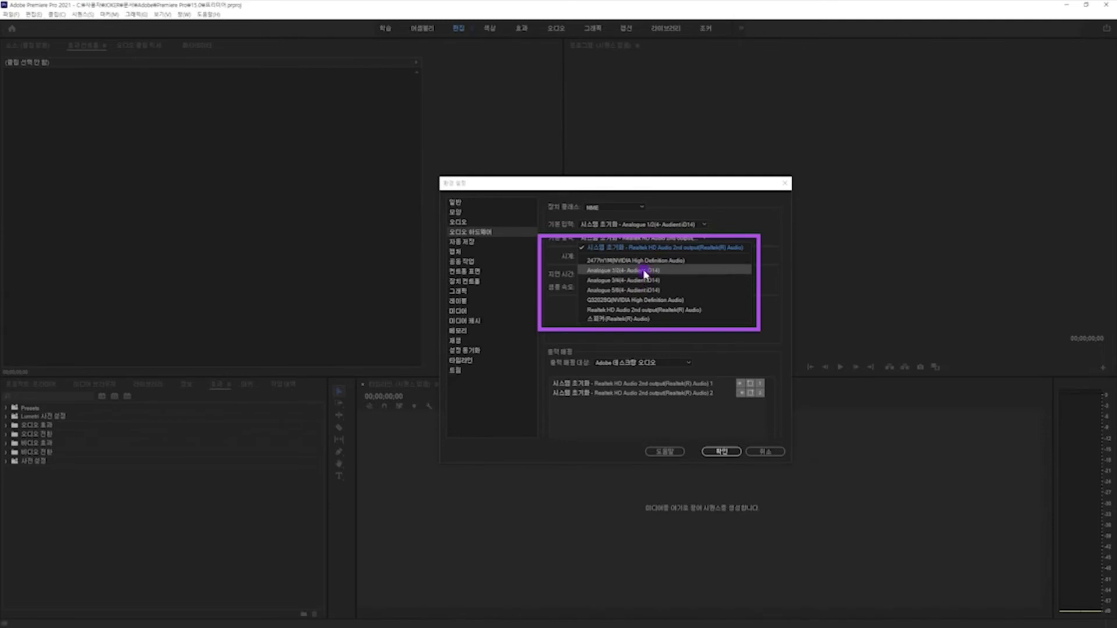
click(651, 248)
click(704, 224)
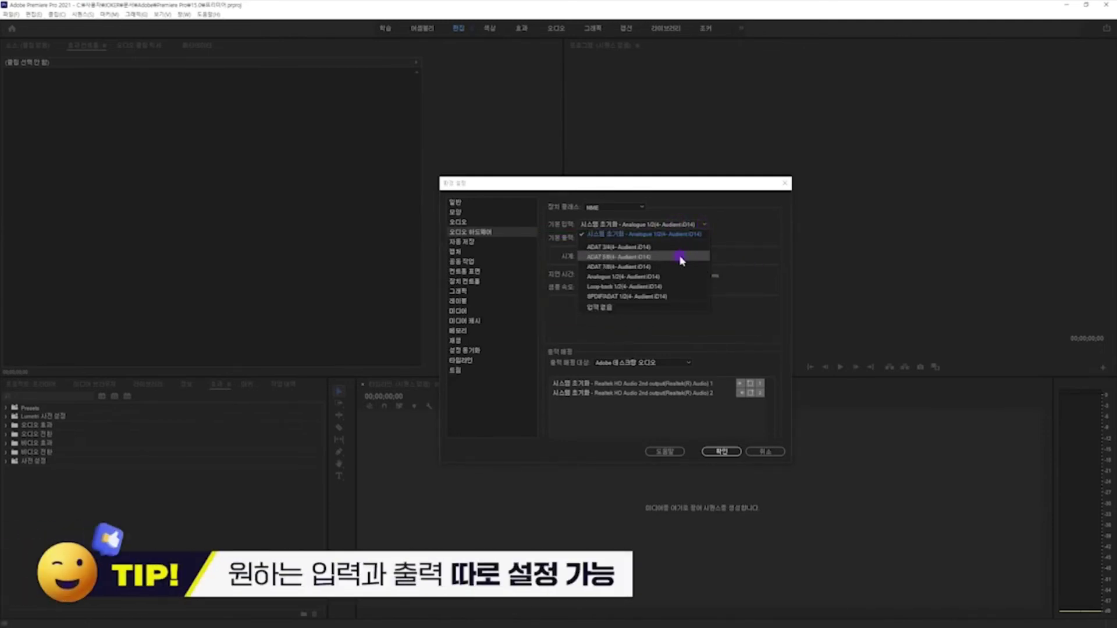
click(760, 229)
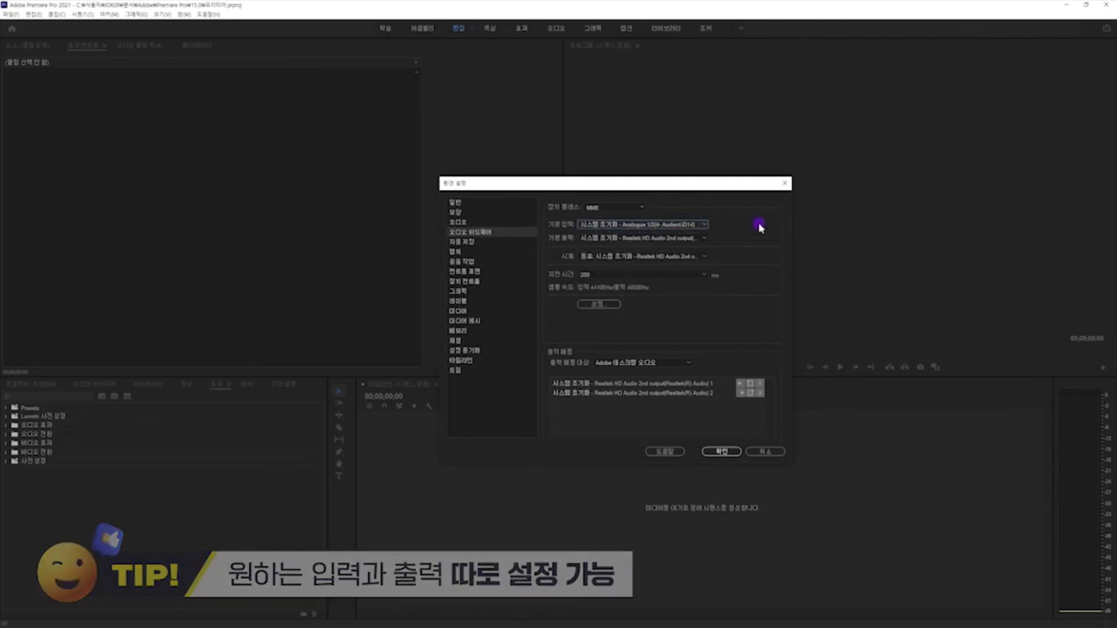
Step: In the Auto Save preferences, set the save interval to 3 minutes and the maximum project versions to 50
click(504, 243)
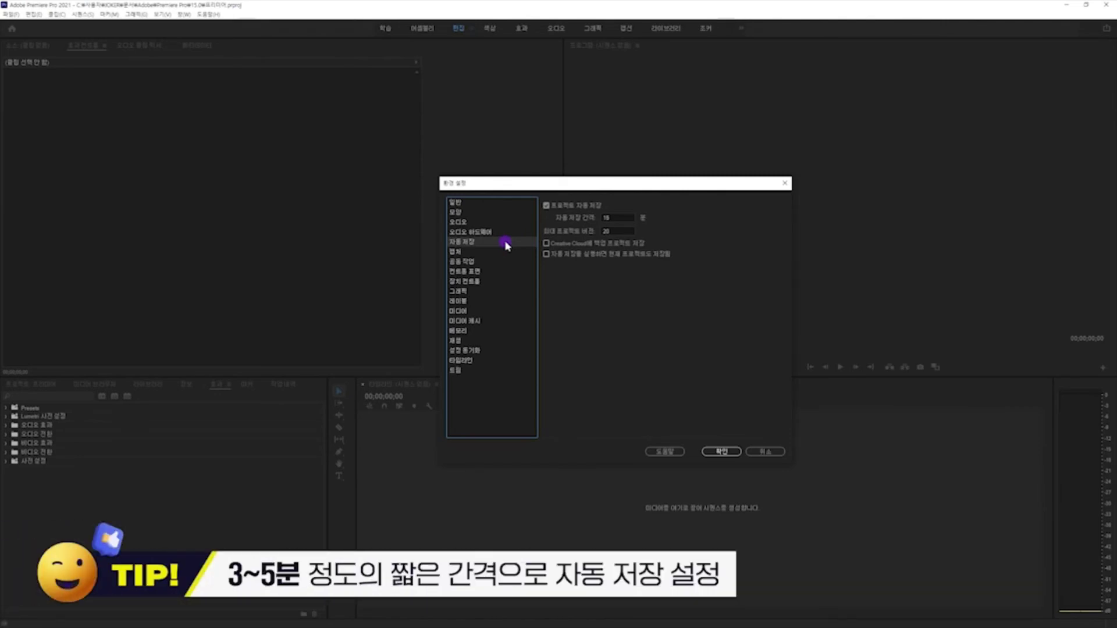
click(619, 214)
text(3)
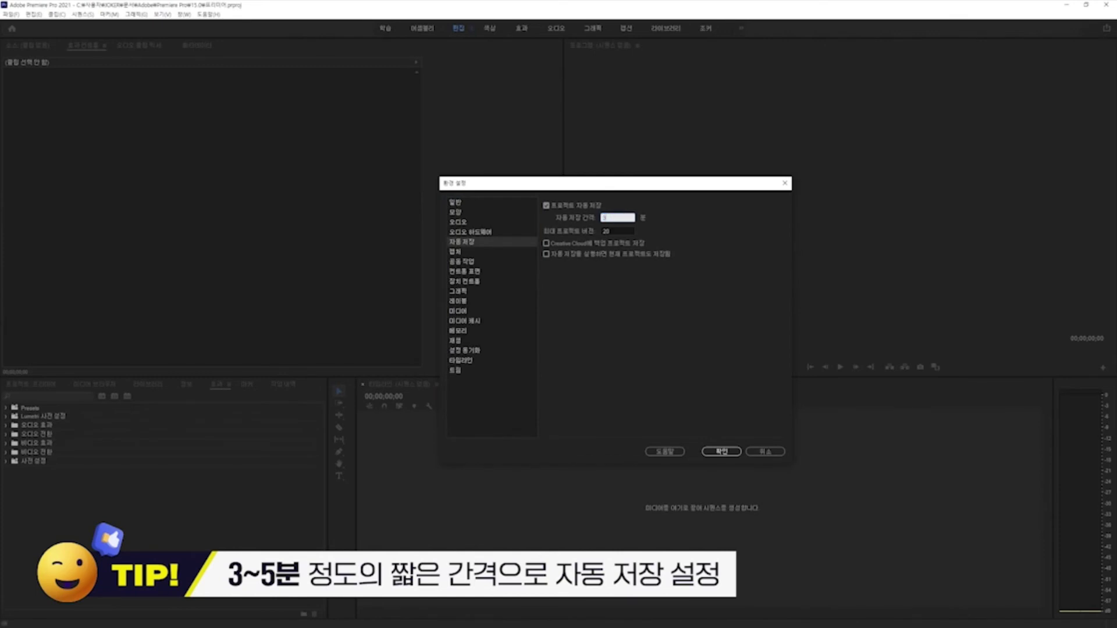
click(629, 231)
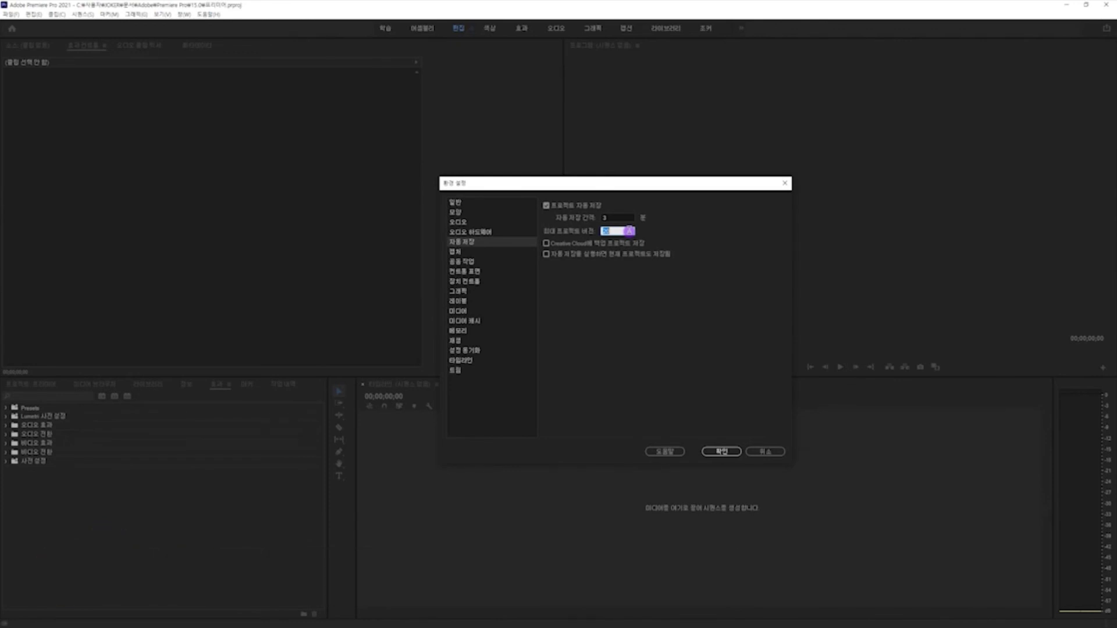
text(50)
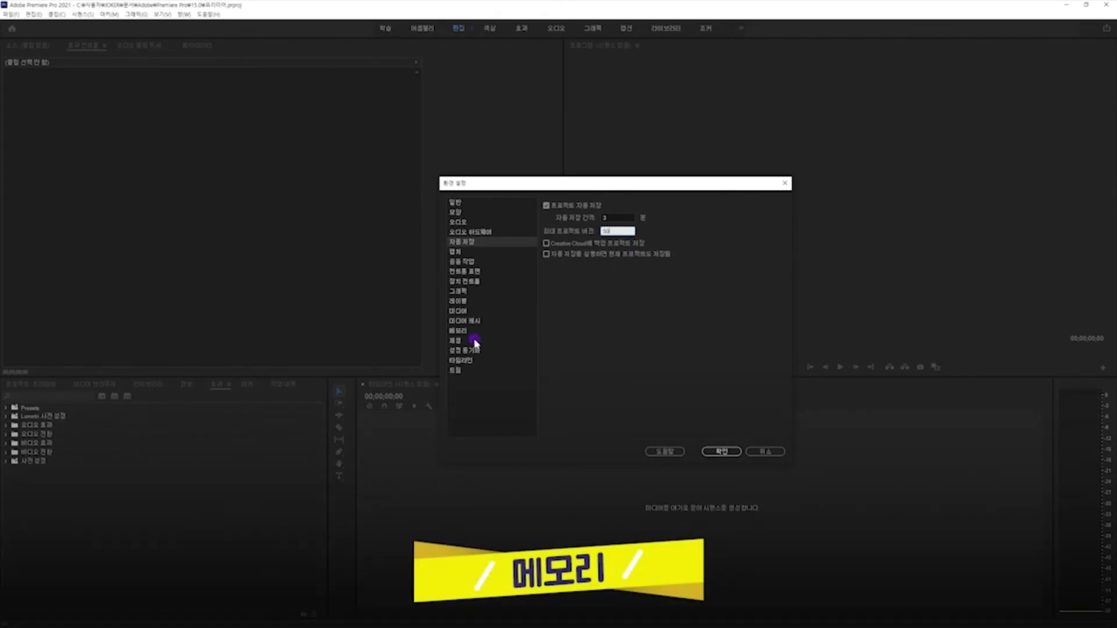
Step: Show the Memory preferences and try to adjust the amount of RAM reserved for other applications
click(477, 332)
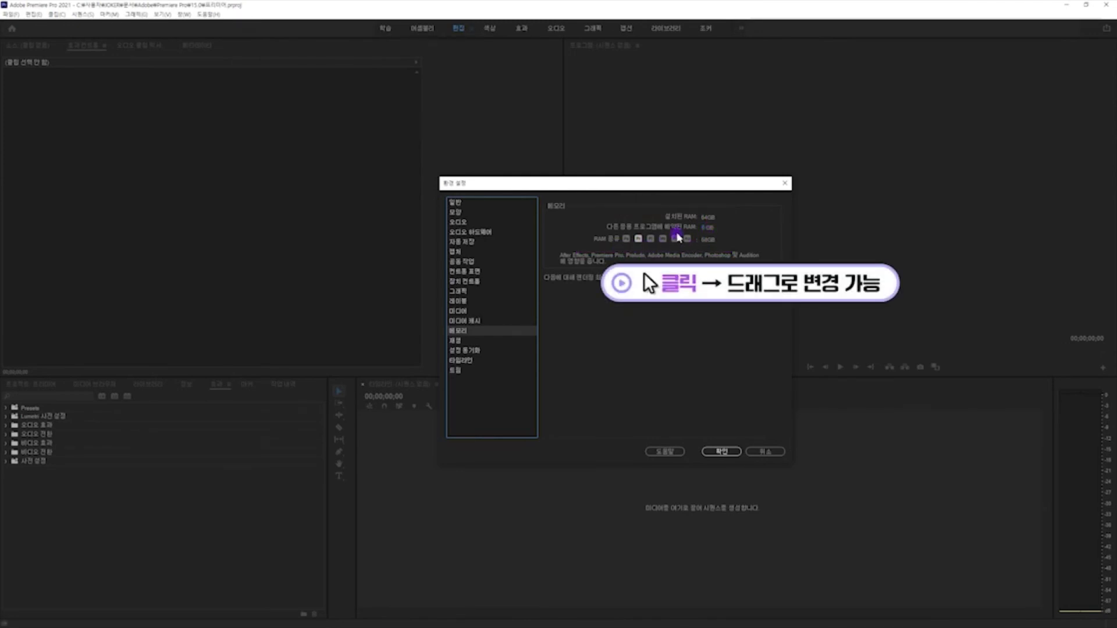
click(712, 230)
drag(712, 230, 643, 244)
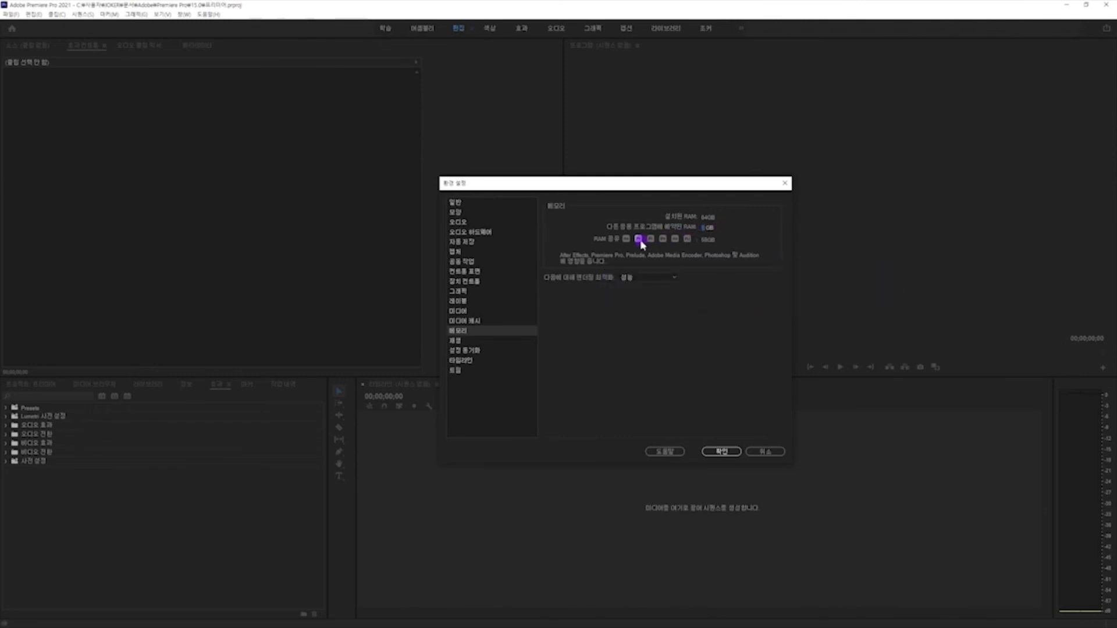